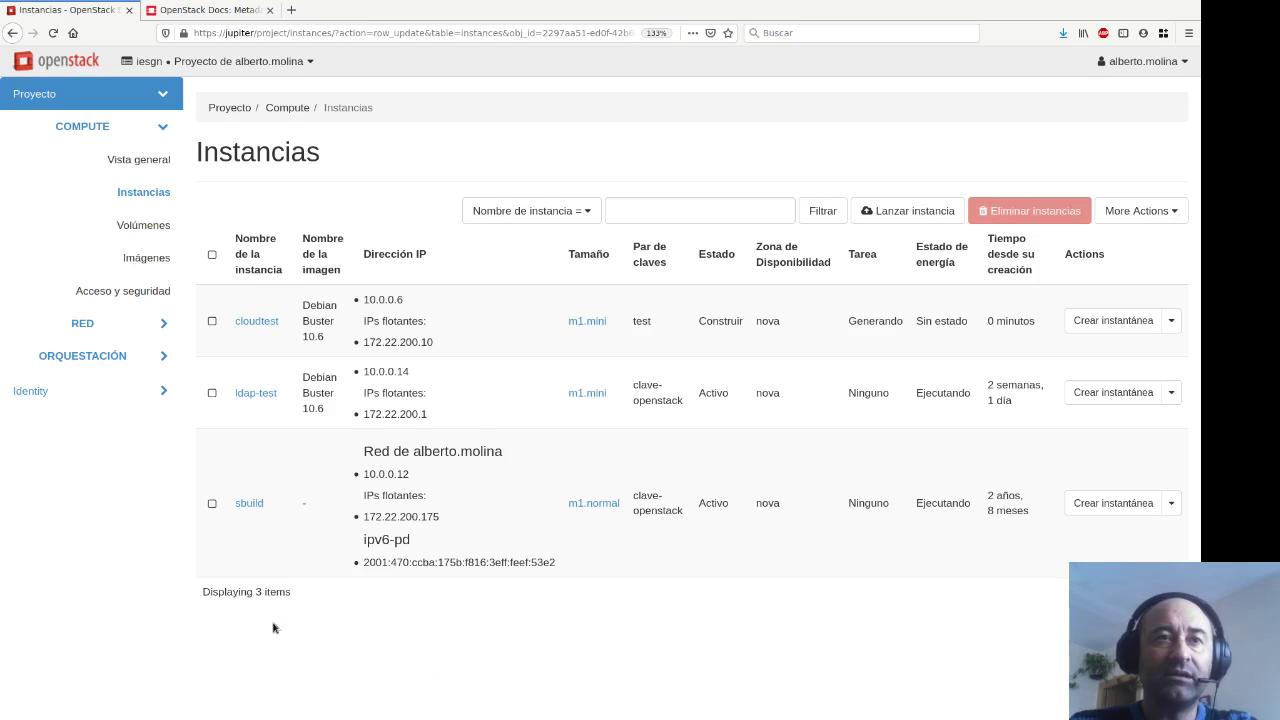
- Switch to the cloudtest terminal and list the available metadata versions with curl 169.254.169.254/openstack/
{"action": "key", "text": "alt+Tab"}
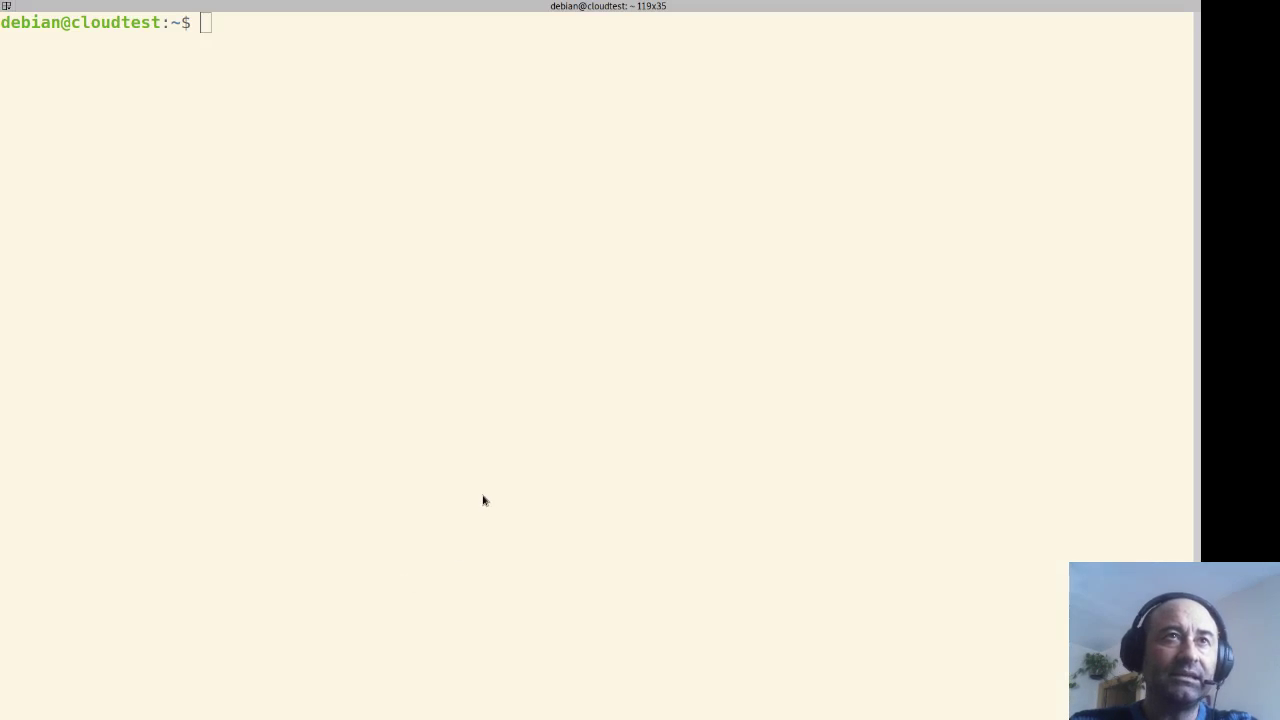
{"action": "left_click", "coordinate": [482, 497]}
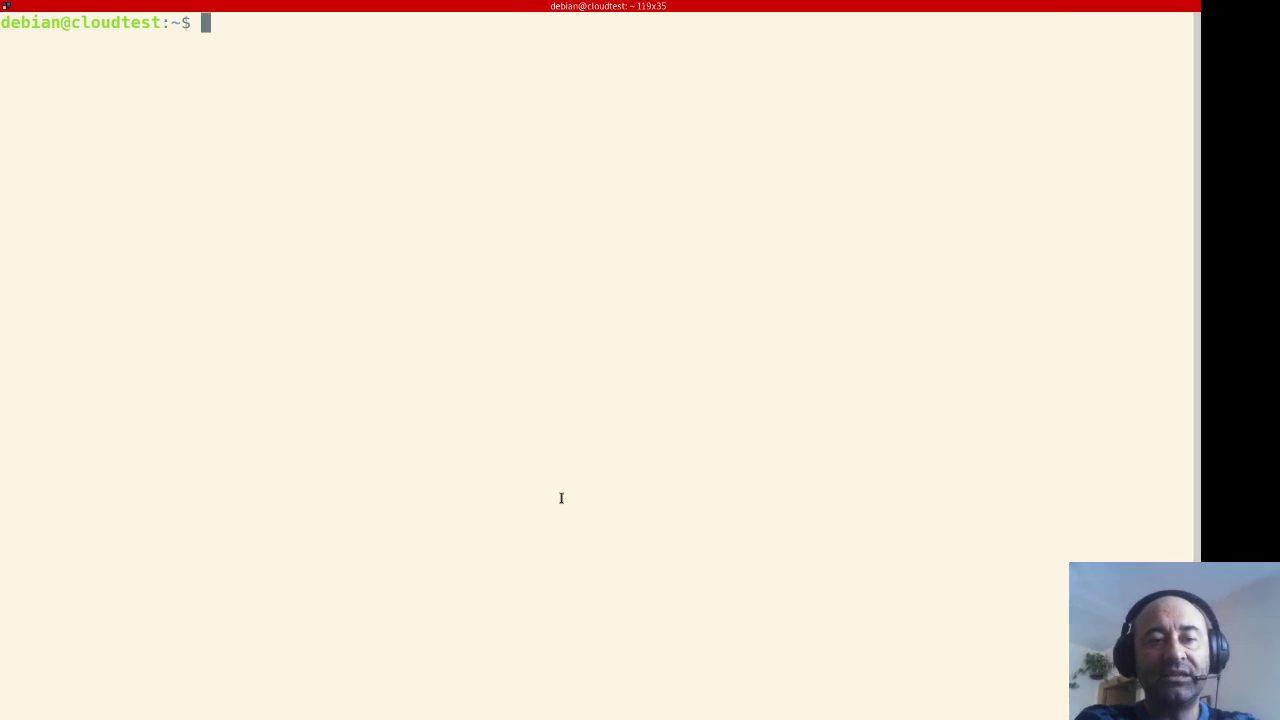
{"action": "type", "text": "cur"}
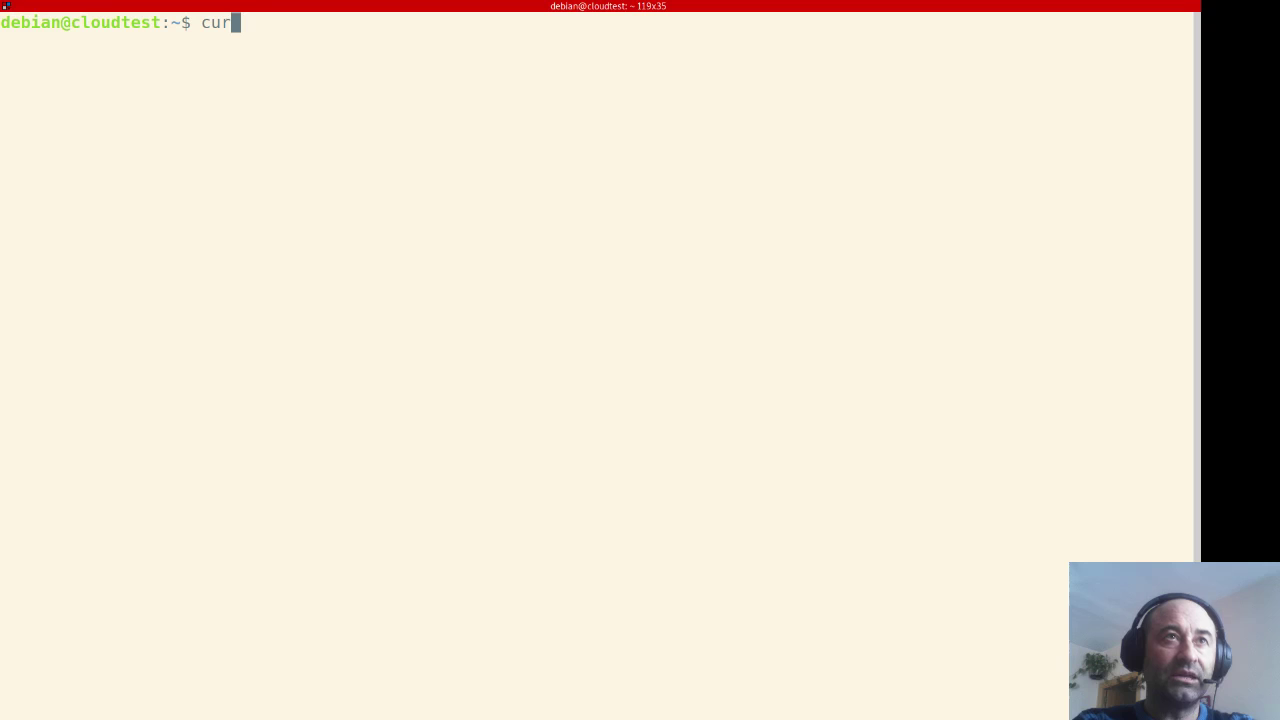
{"action": "type", "text": "l 169."}
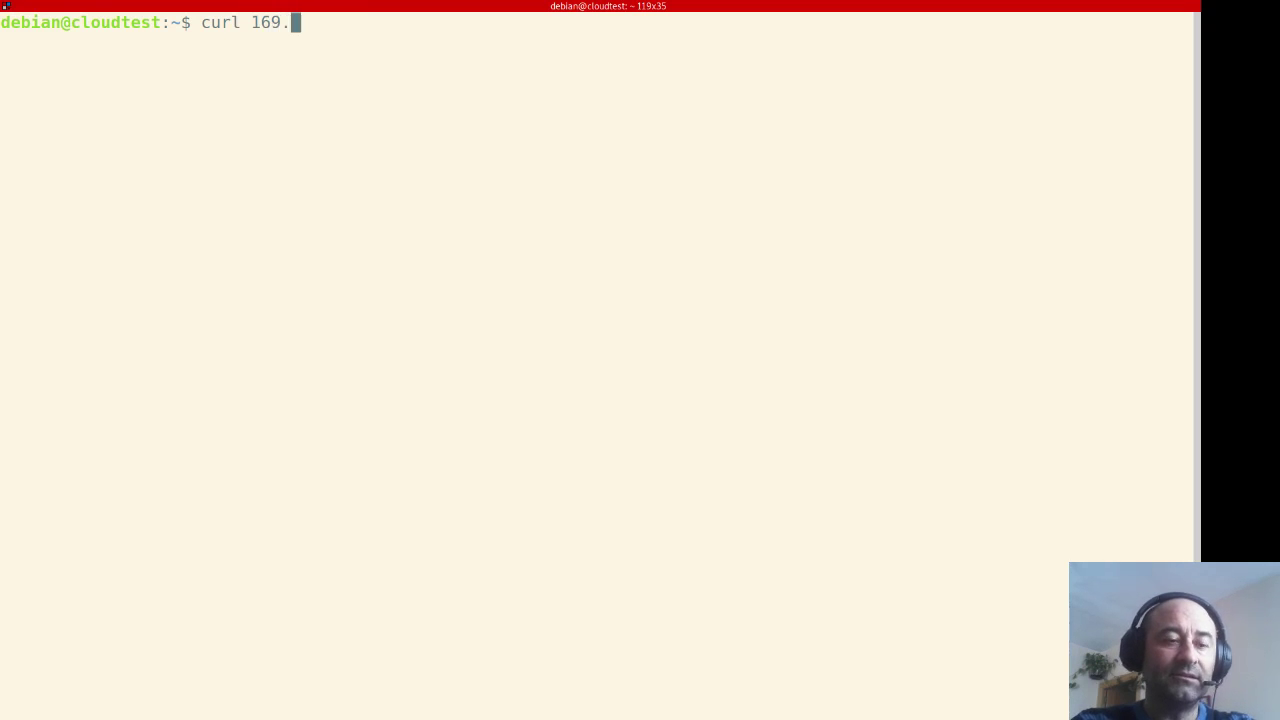
{"action": "type", "text": "254.1"}
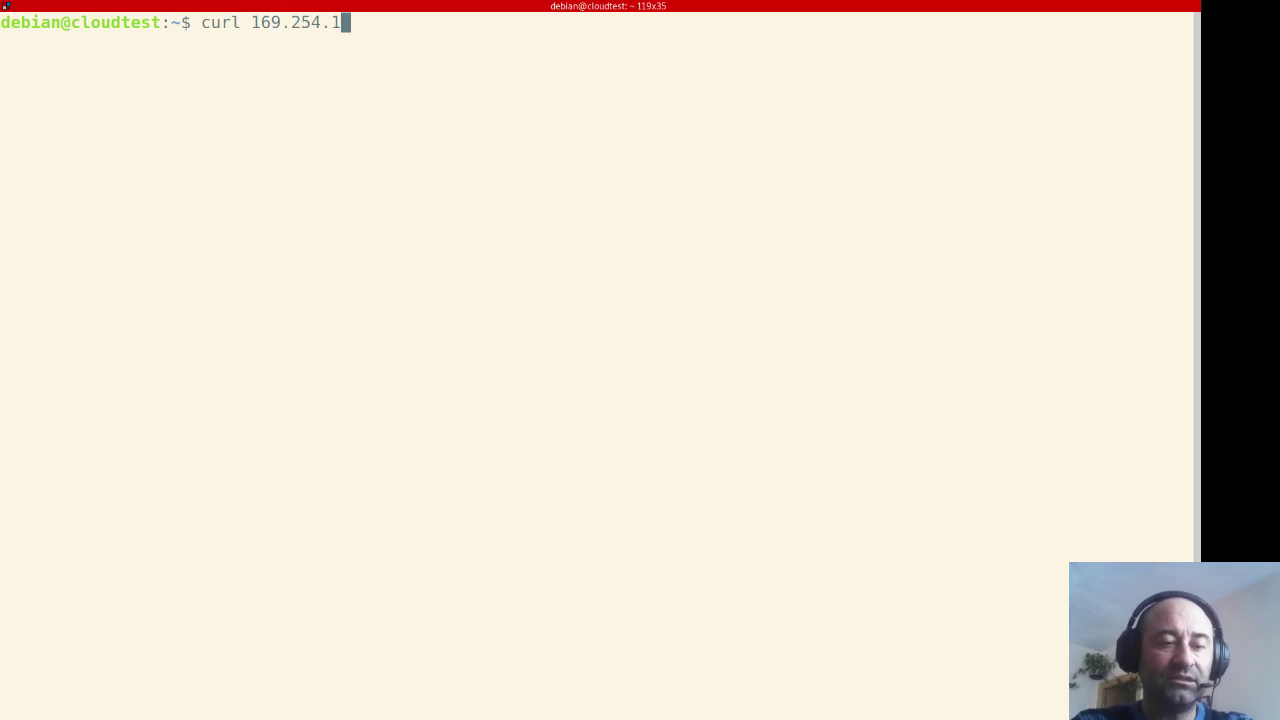
{"action": "type", "text": "69."}
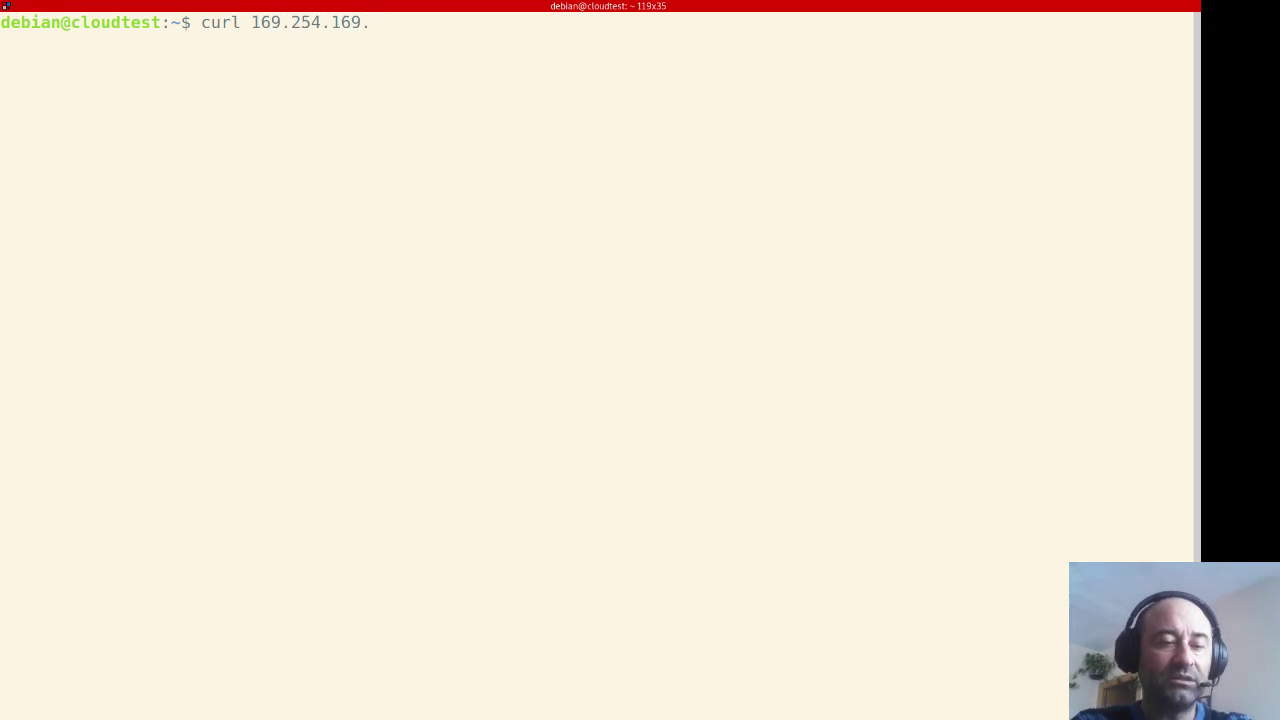
{"action": "type", "text": "254"}
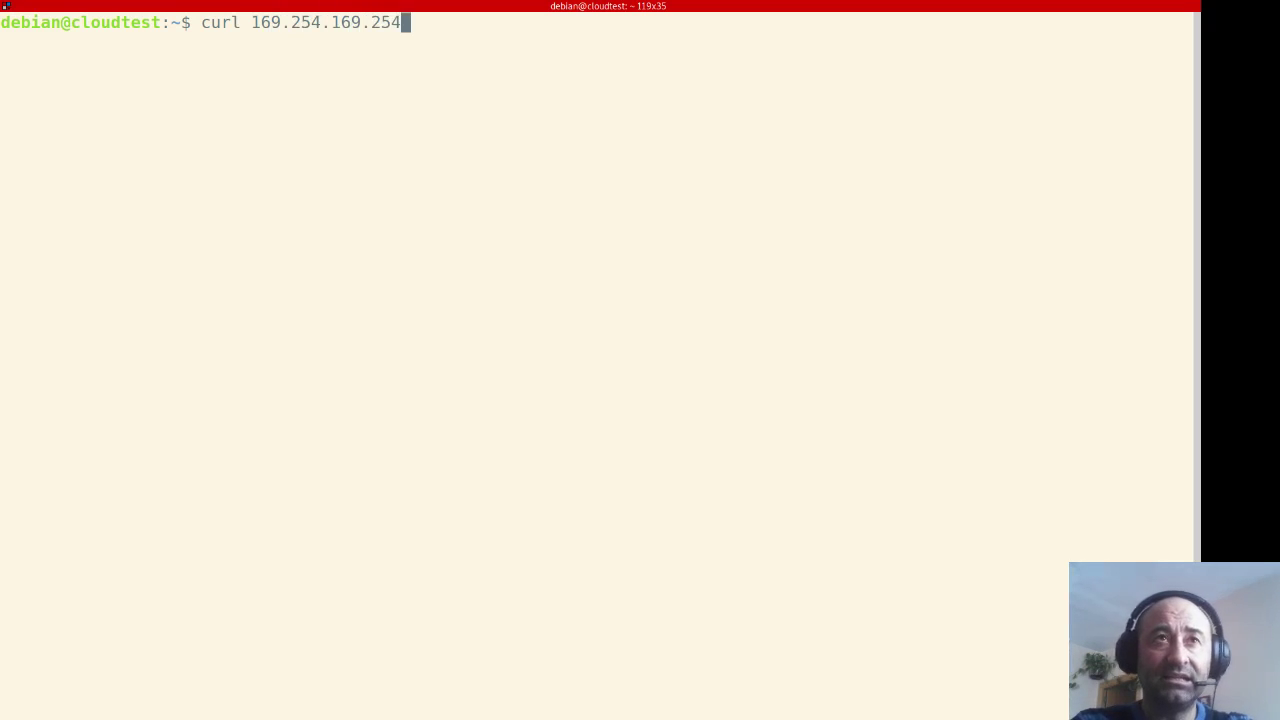
{"action": "type", "text": "/"}
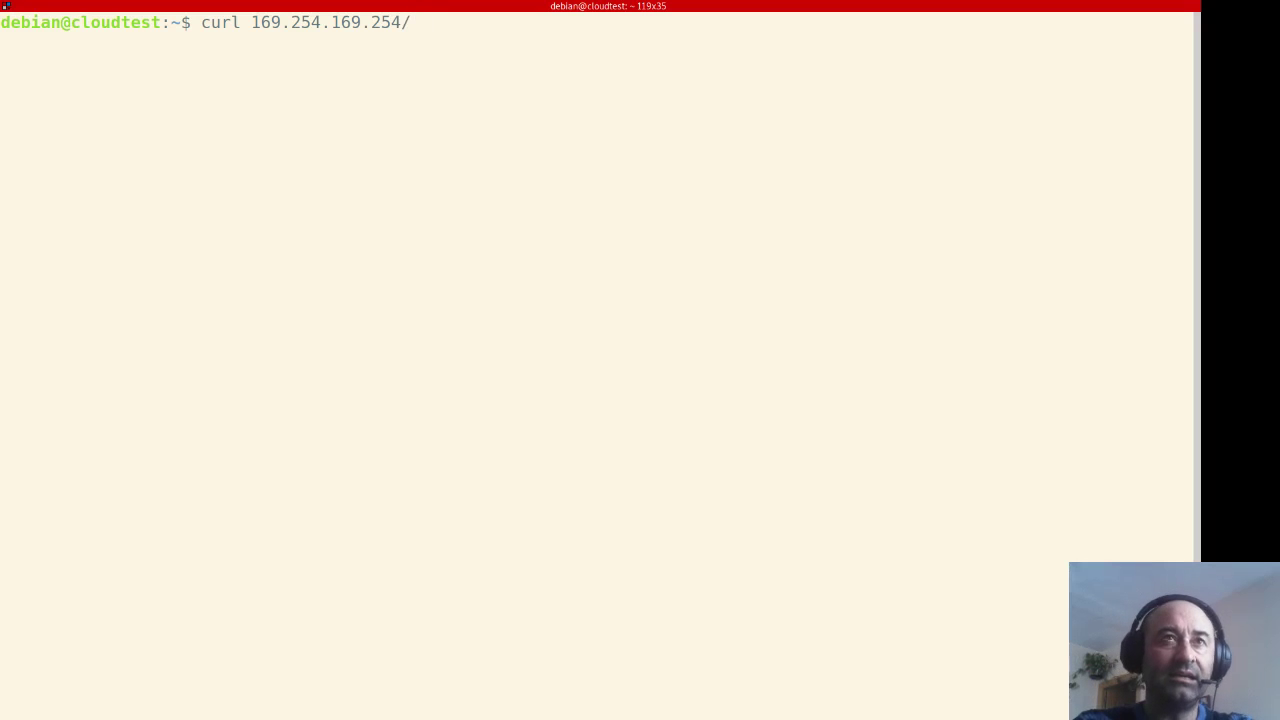
{"action": "type", "text": "opensta"}
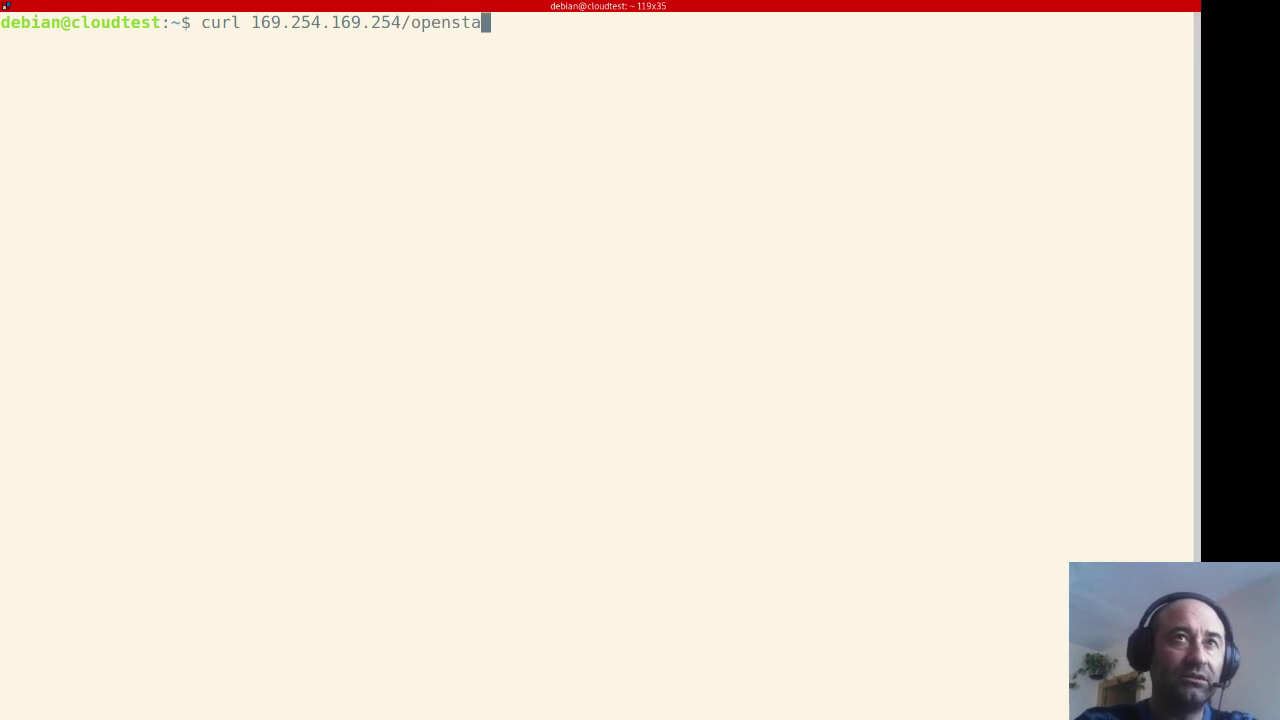
{"action": "type", "text": "ck/"}
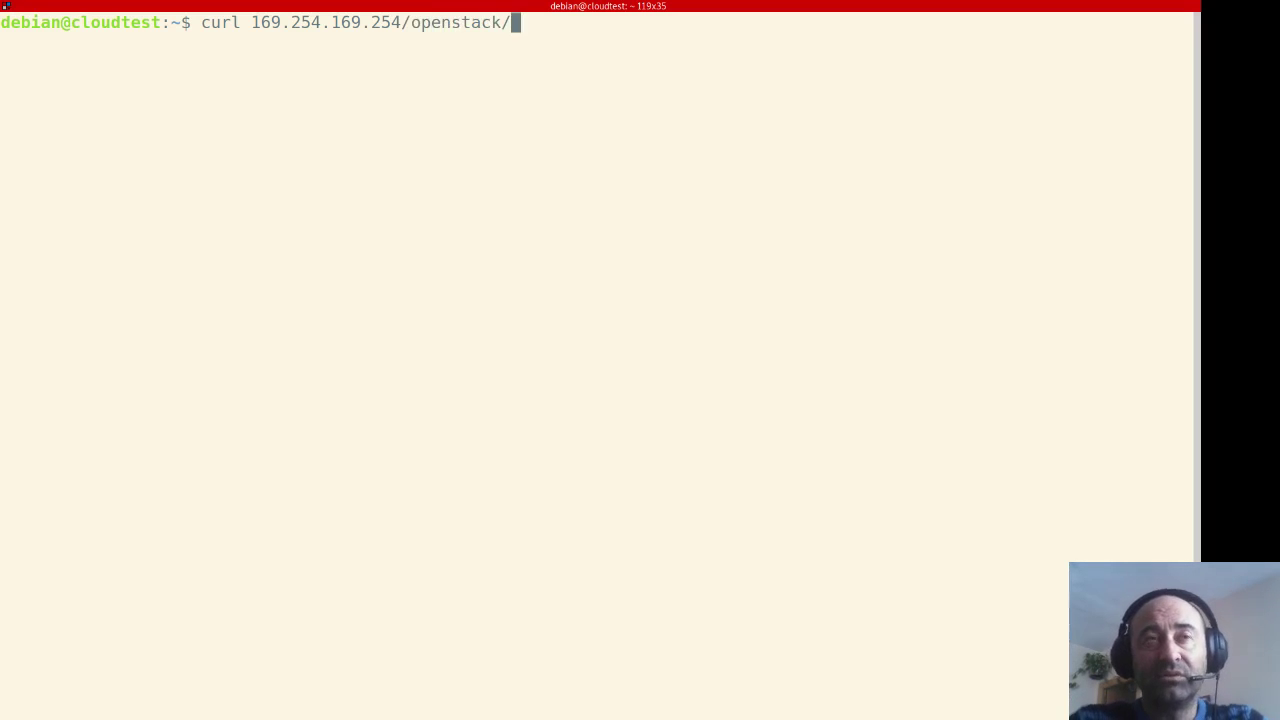
{"action": "key", "text": "Return"}
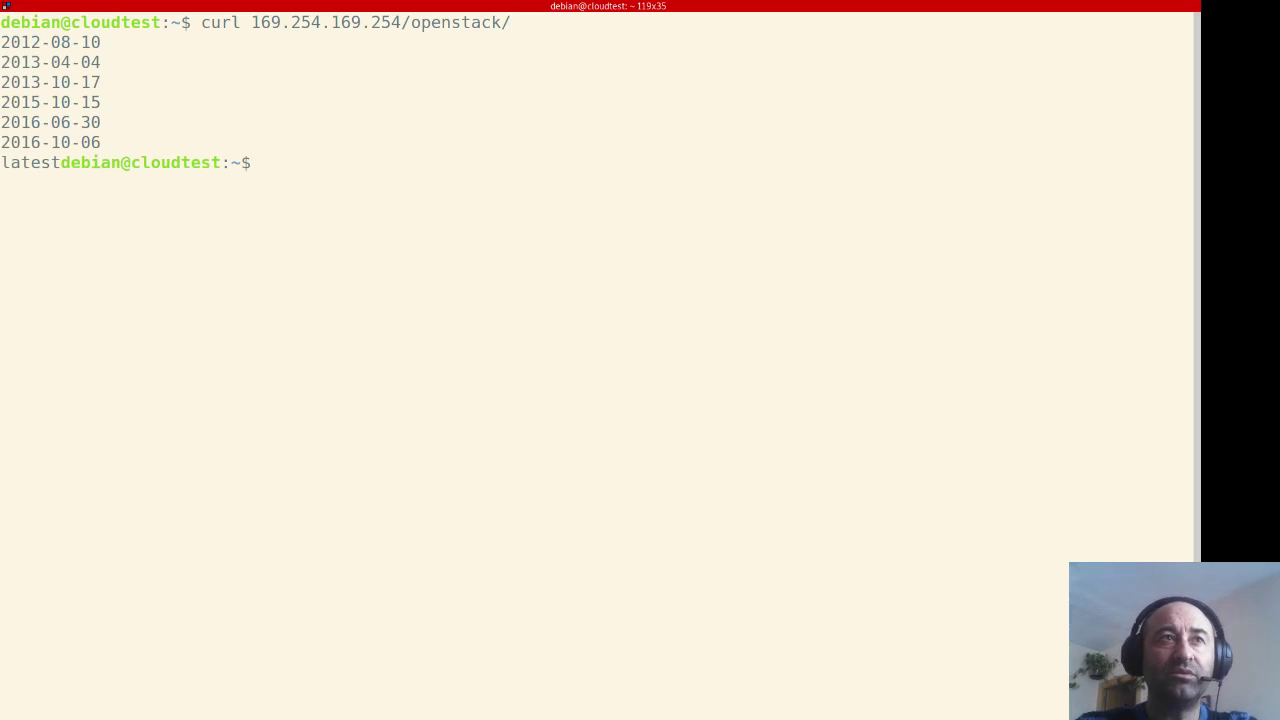
- List the files under 169.254.169.254/openstack/latest/ with curl, and highlight the 2016-10-06 version in the earlier listing
{"action": "key", "text": "Up"}
{"action": "type", "text": "latest"}
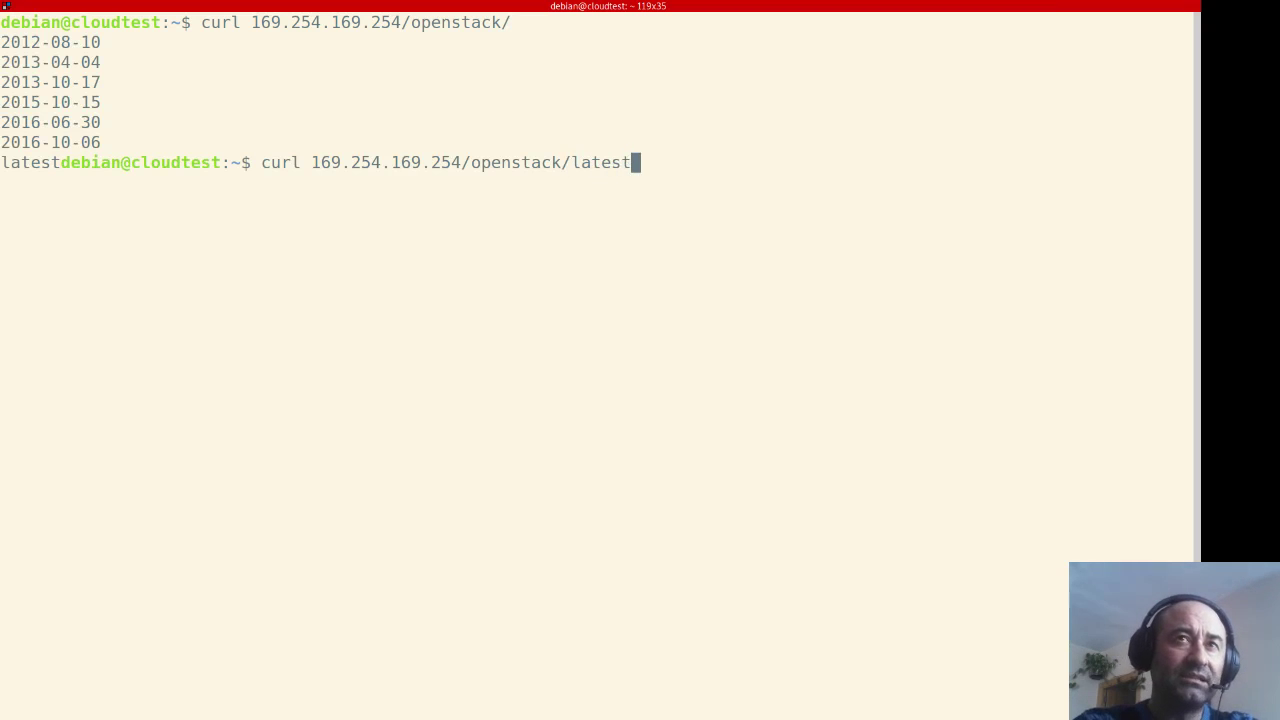
{"action": "type", "text": "/"}
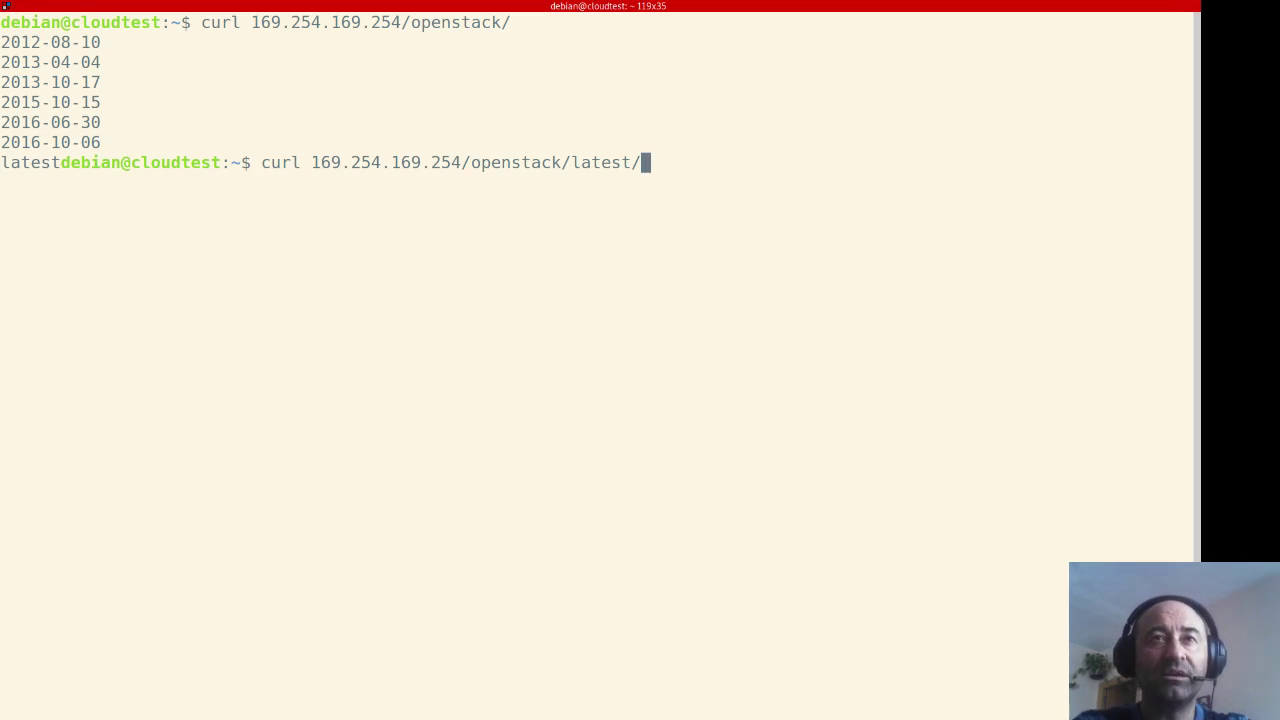
{"action": "key", "text": "Return"}
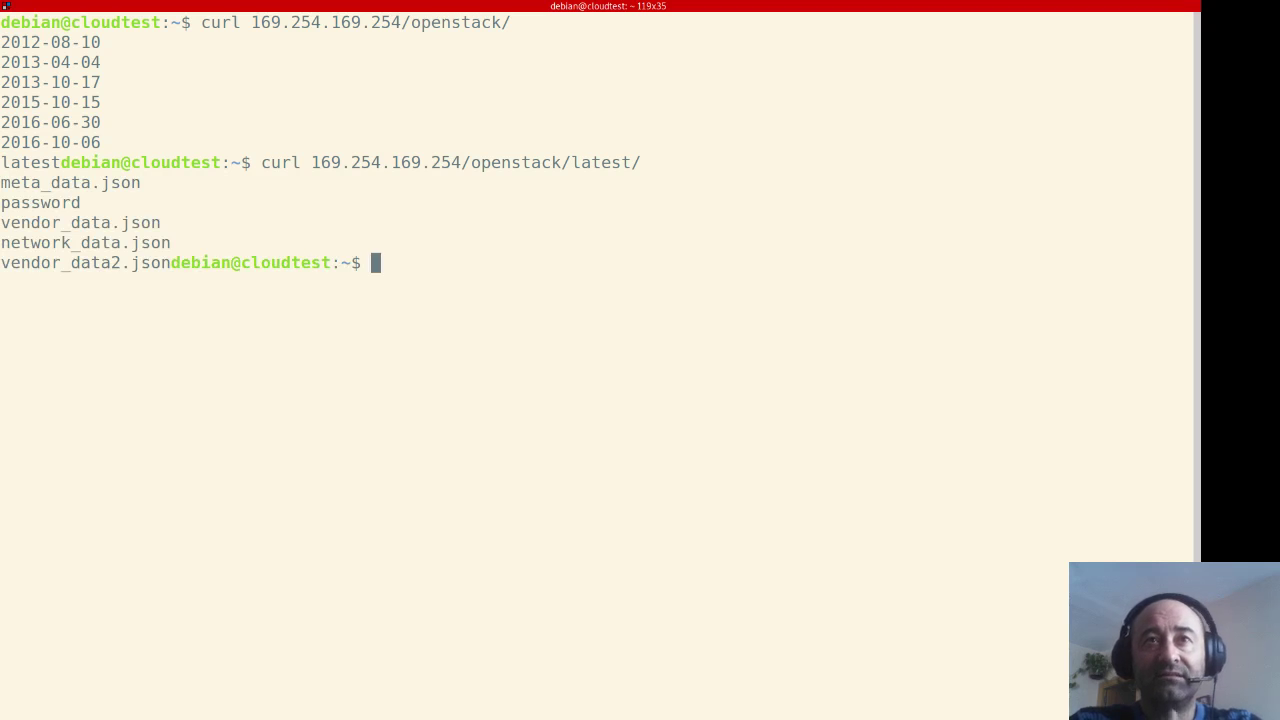
{"action": "double_click", "coordinate": [41, 145]}
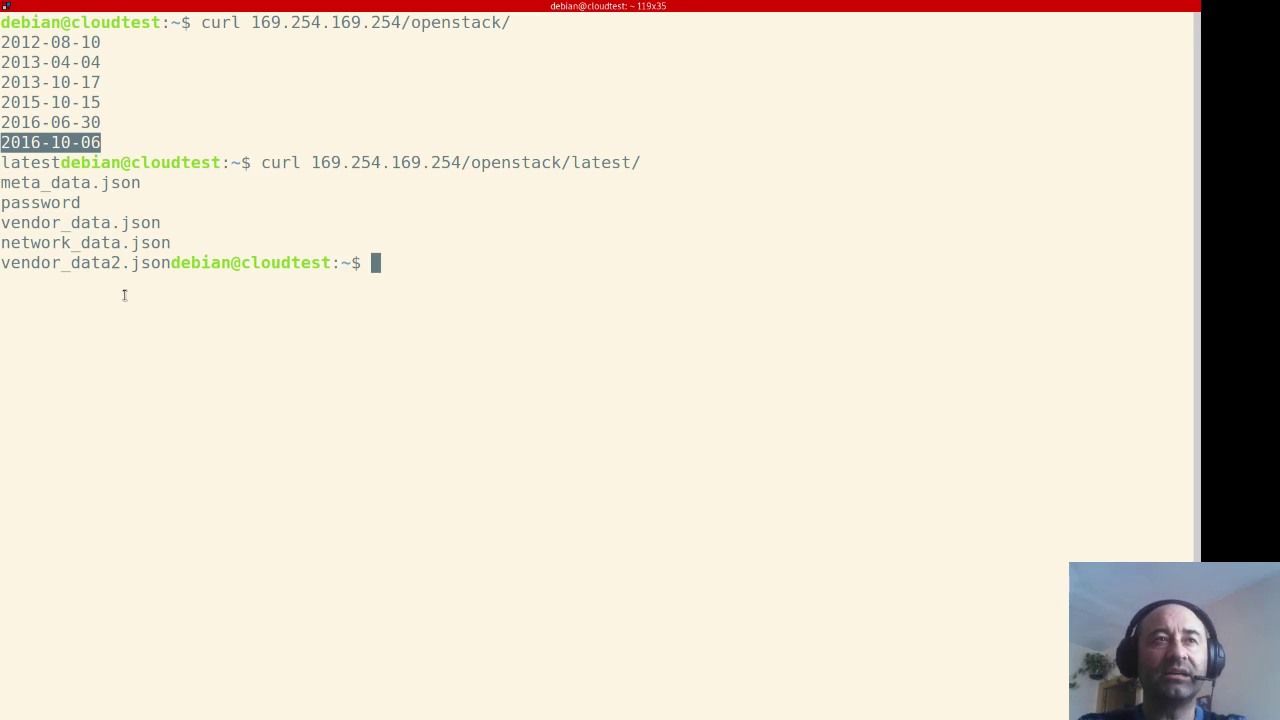
- Query the password entry of the instance metadata with curl 169.254.169.254/openstack/latest/password
{"action": "key", "text": "Up"}
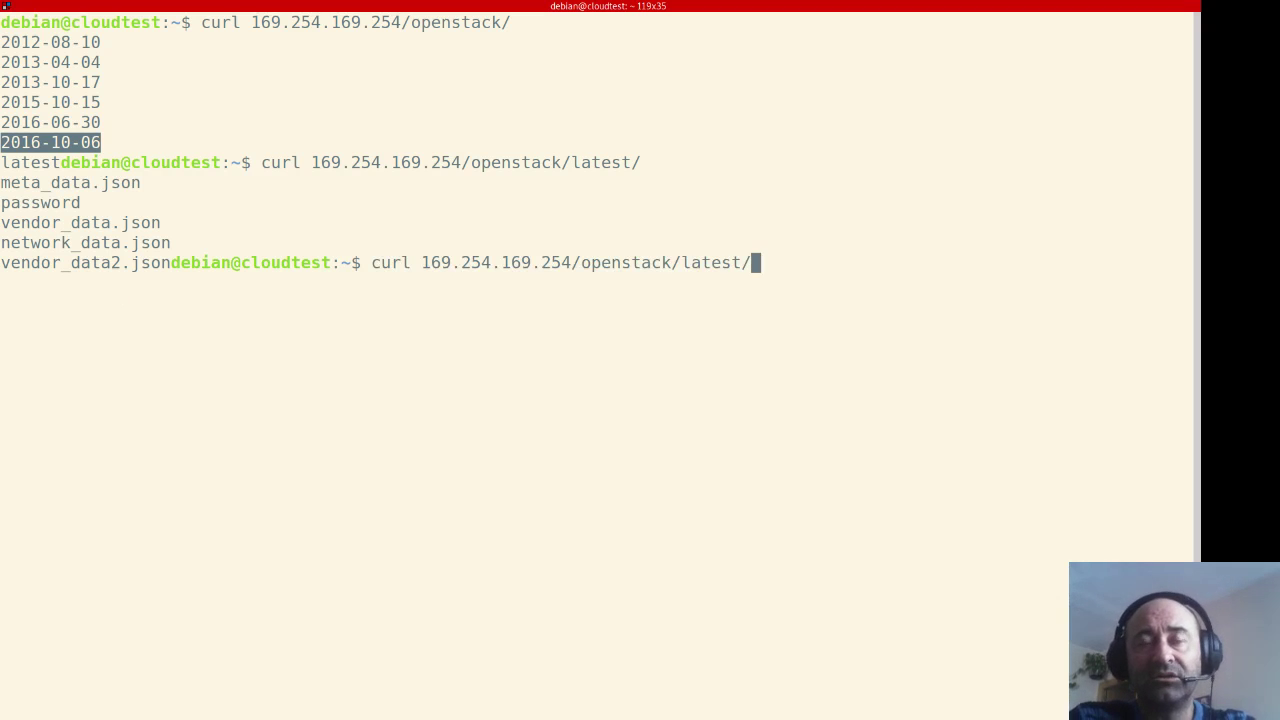
{"action": "type", "text": "pass"}
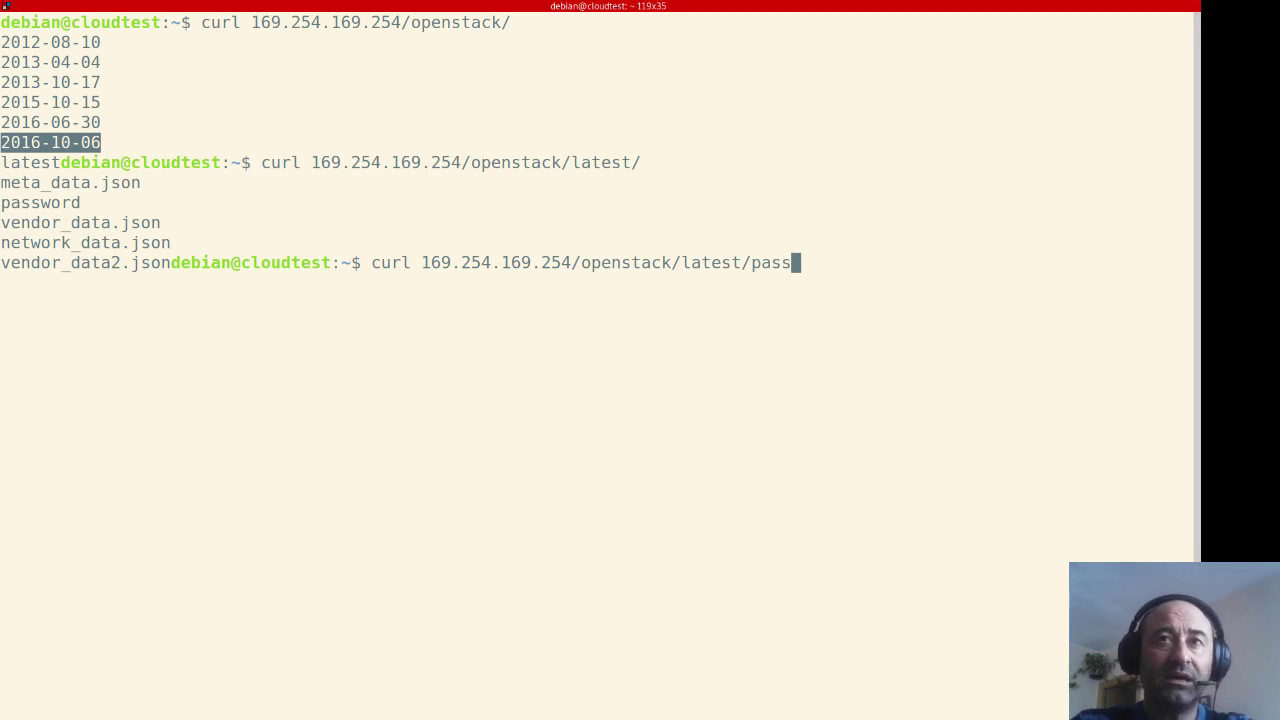
{"action": "type", "text": "word"}
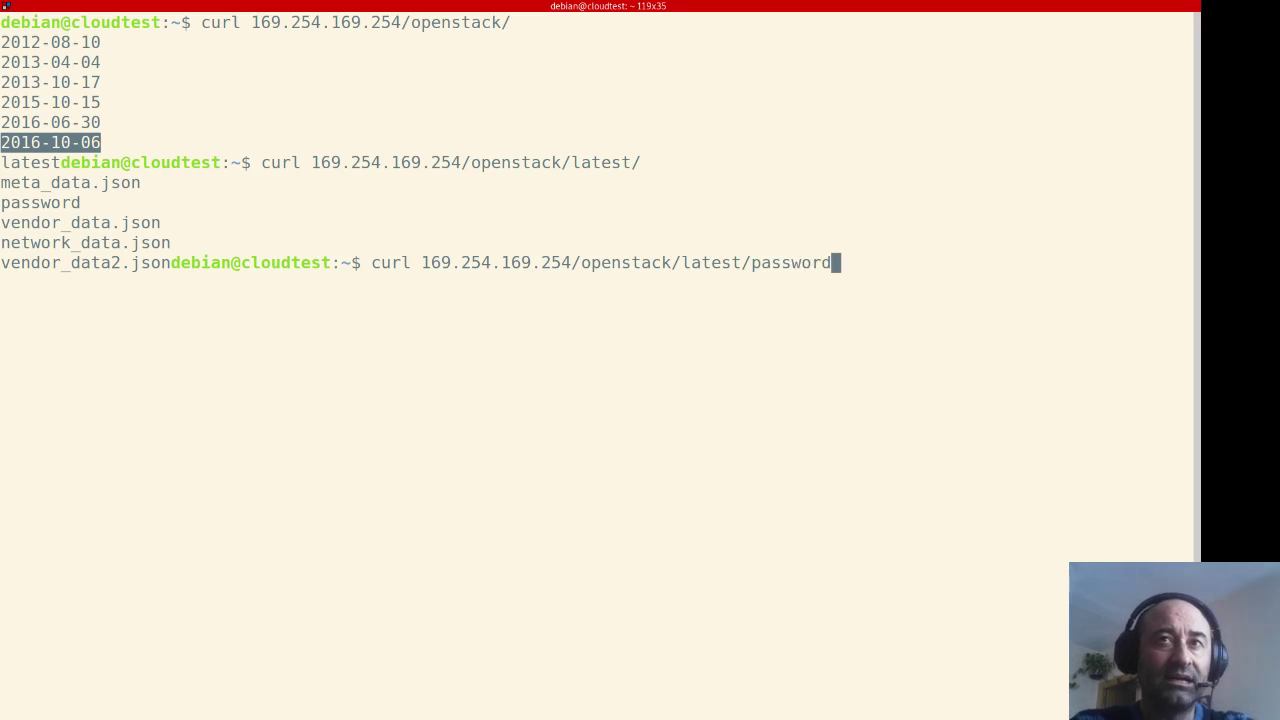
{"action": "key", "text": "Return"}
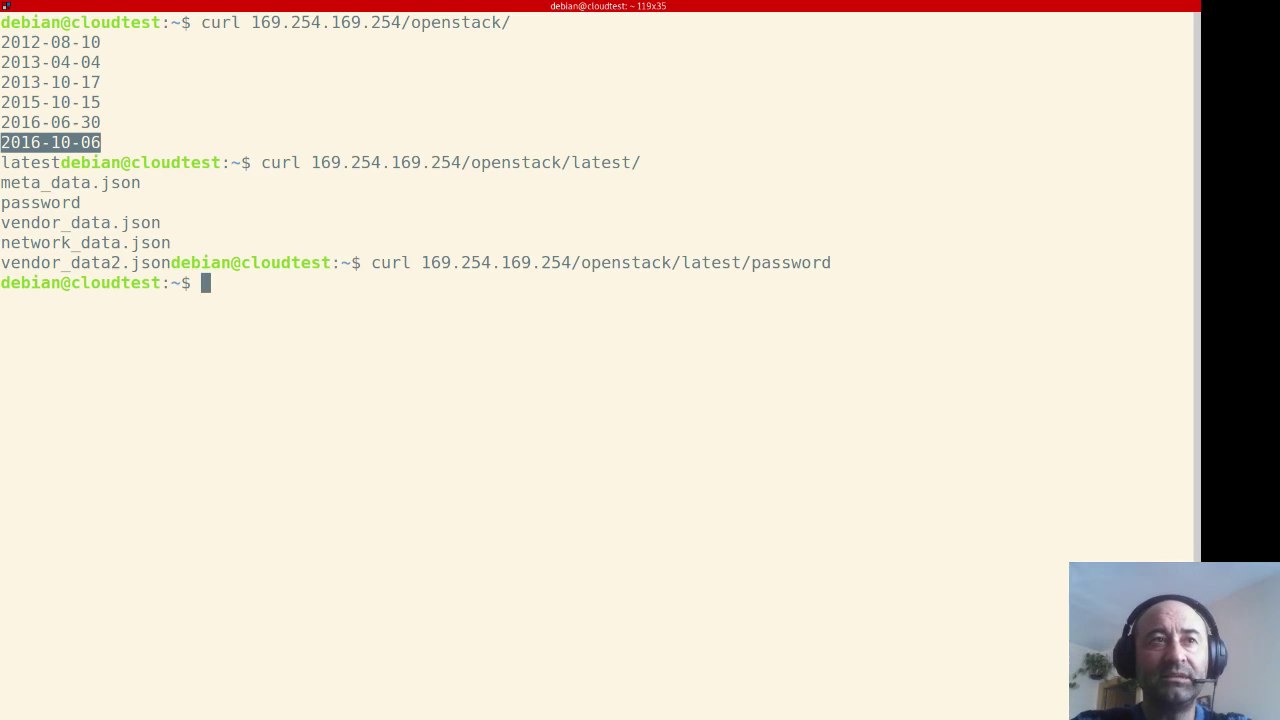
- Retrieve the instance's metadata as formatted JSON with curl 169.254.169.254/openstack/latest/meta_data.json | jq
{"action": "key", "text": "Up"}
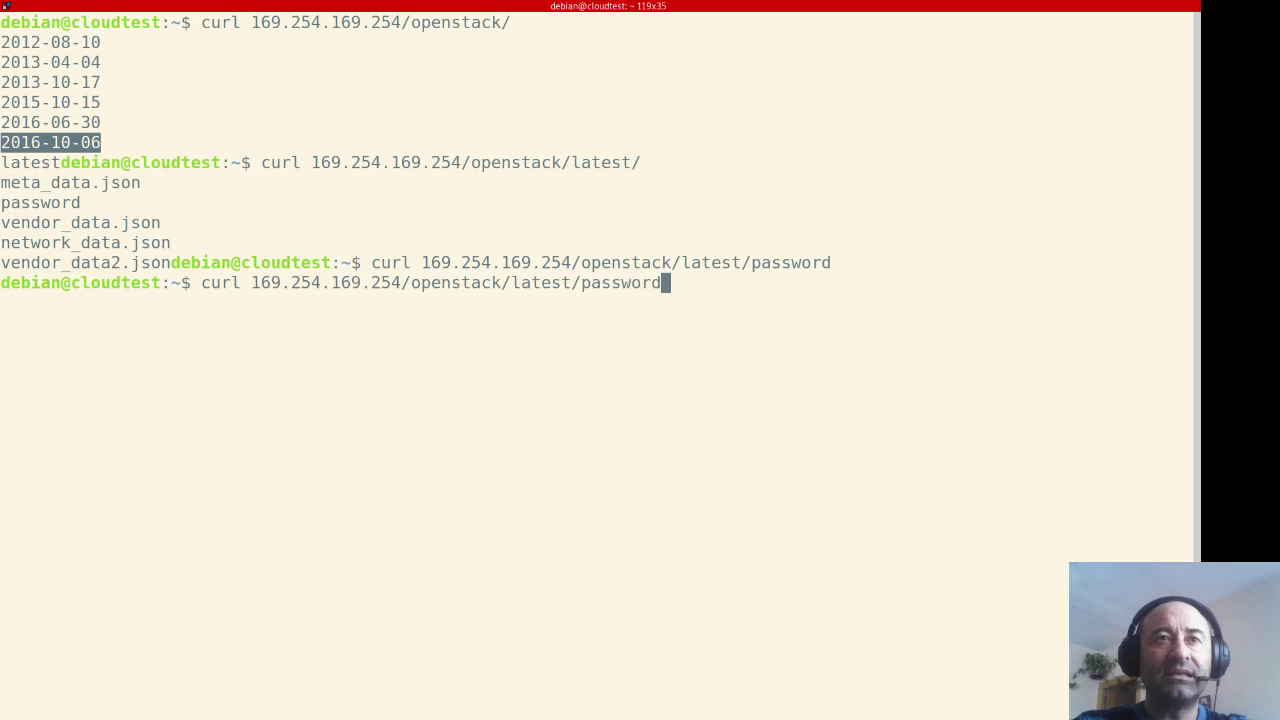
{"action": "key", "text": "BackSpace"}
{"action": "key", "text": "BackSpace"}
{"action": "key", "text": "BackSpace"}
{"action": "key", "text": "BackSpace"}
{"action": "key", "text": "BackSpace"}
{"action": "key", "text": "BackSpace"}
{"action": "key", "text": "BackSpace"}
{"action": "key", "text": "BackSpace"}
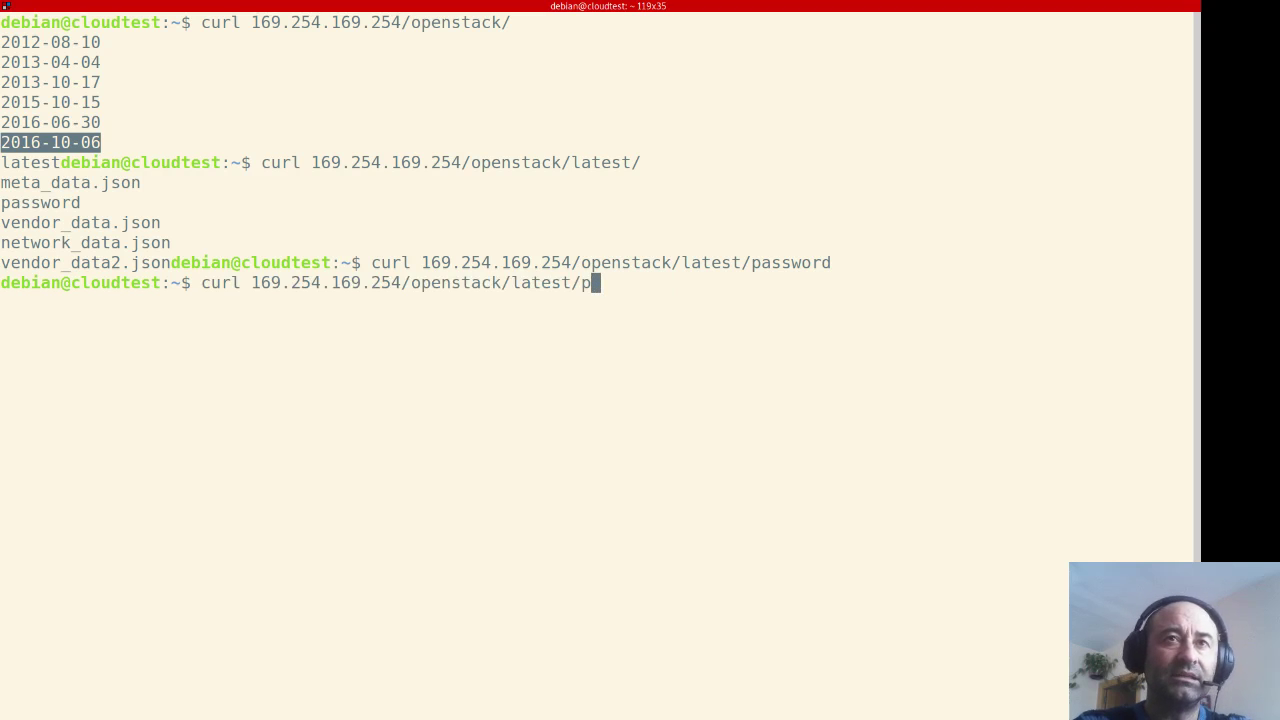
{"action": "double_click", "coordinate": [94, 182]}
{"action": "middle_click", "coordinate": [727, 422]}
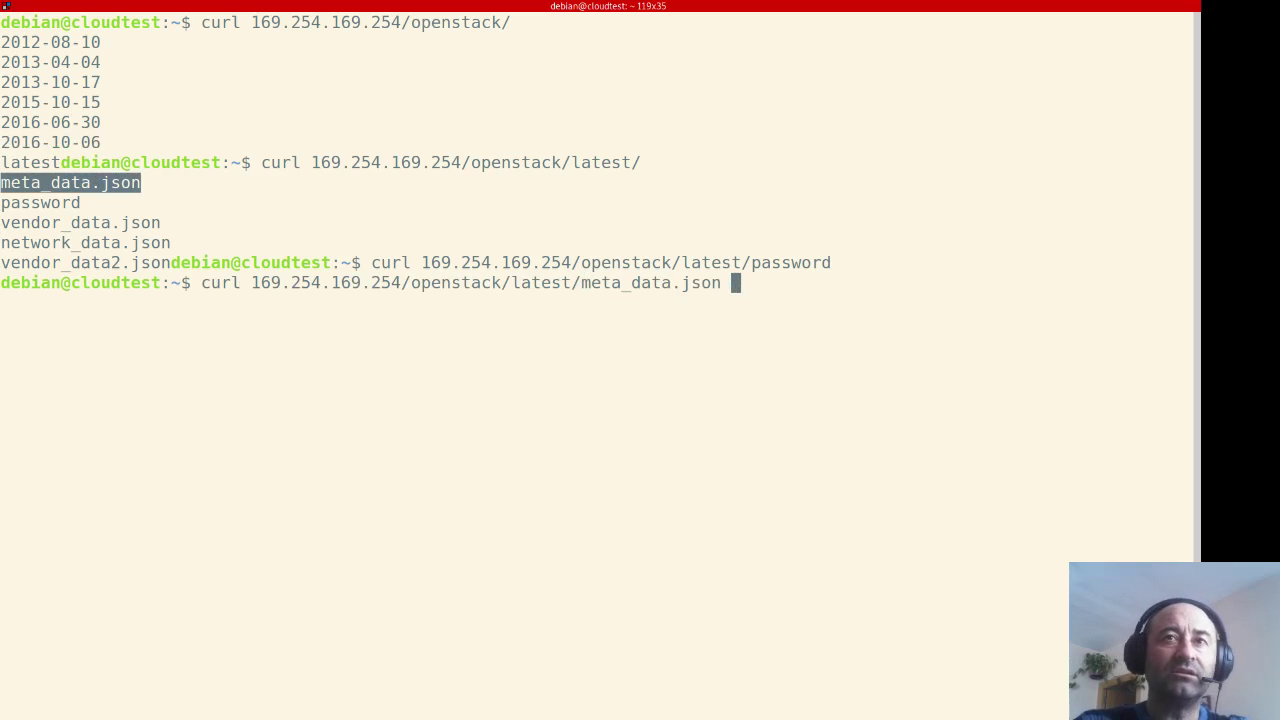
{"action": "type", "text": "| jq"}
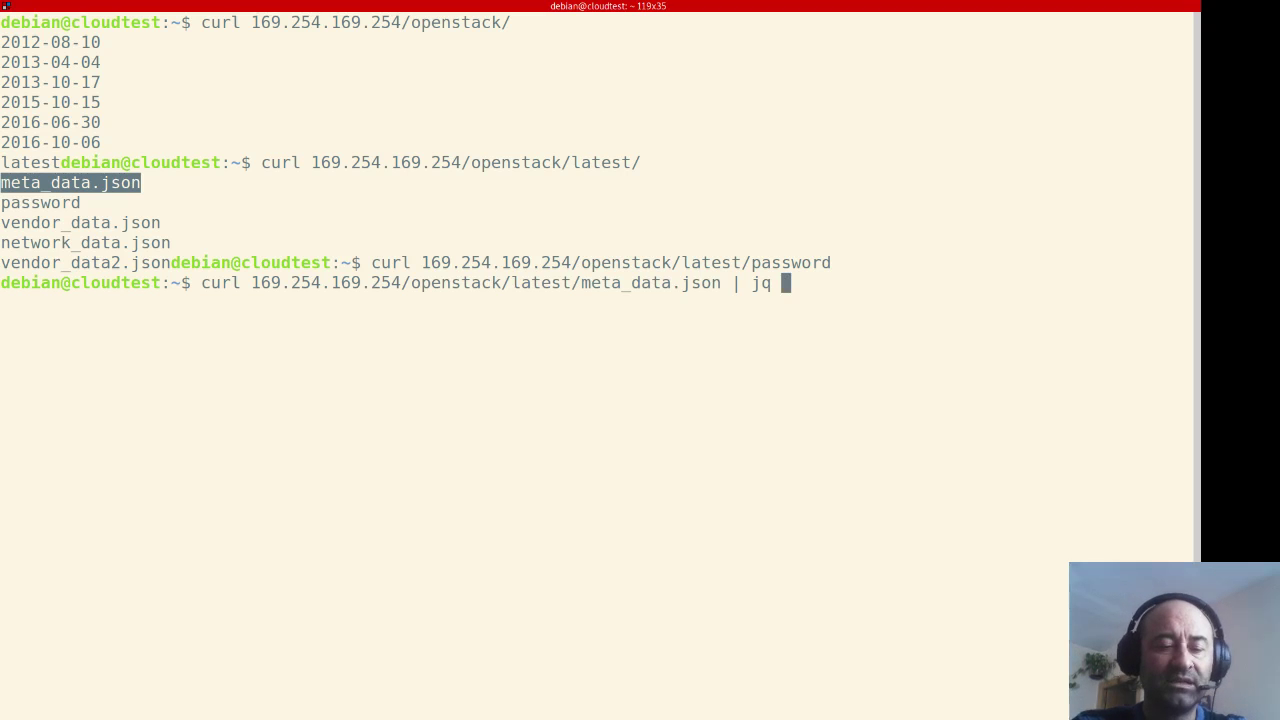
{"action": "type", "text": " ."}
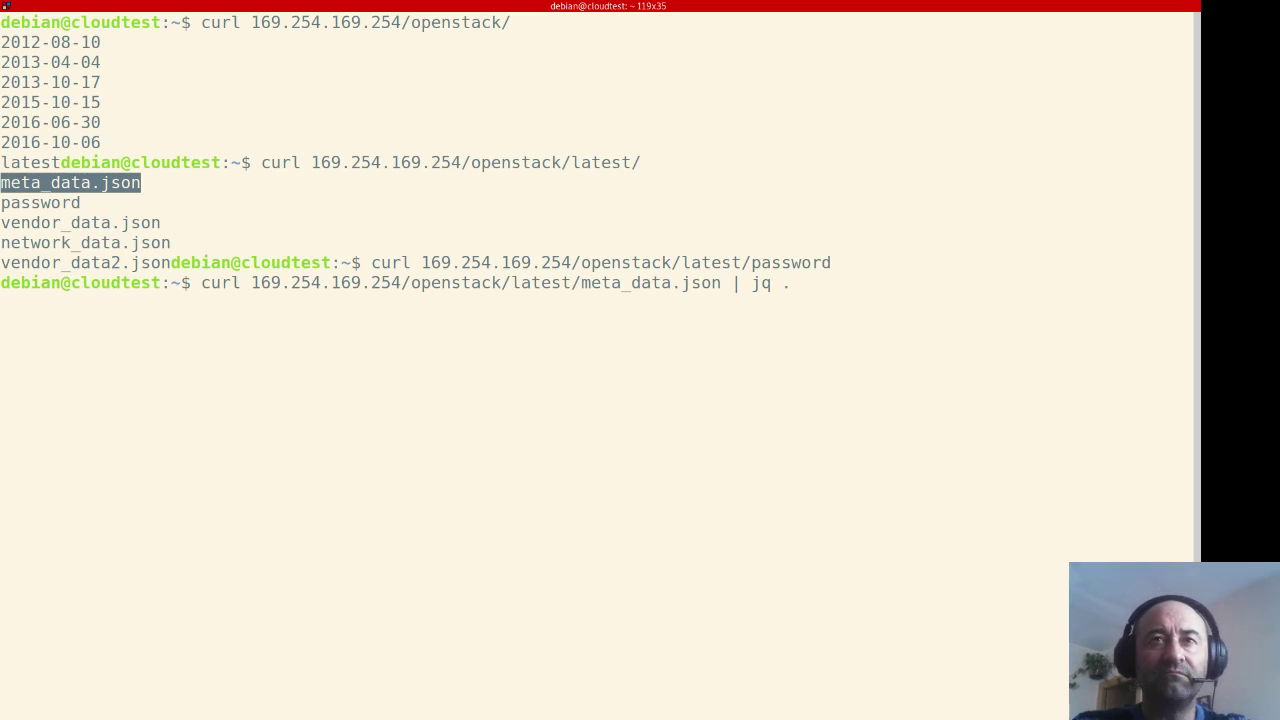
{"action": "key", "text": "Return"}
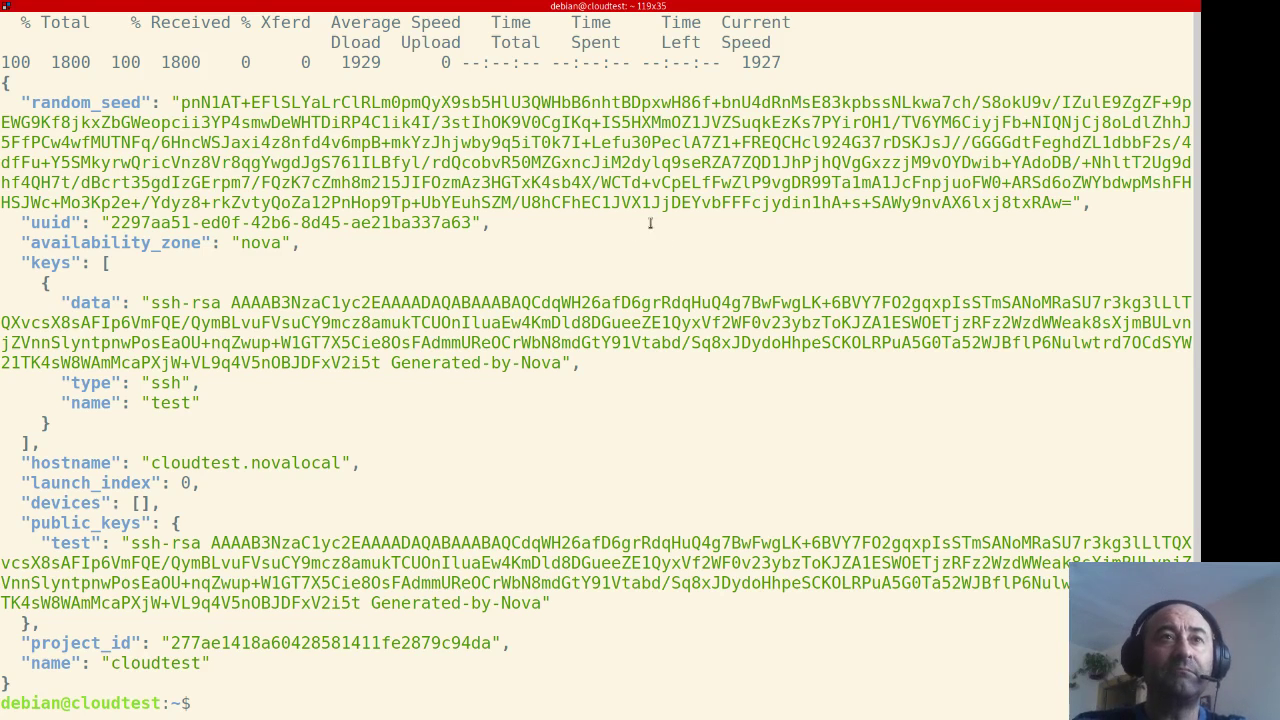
- Examine the random_seed, uuid and availability_zone fields in the metadata output
{"action": "double_click", "coordinate": [100, 102]}
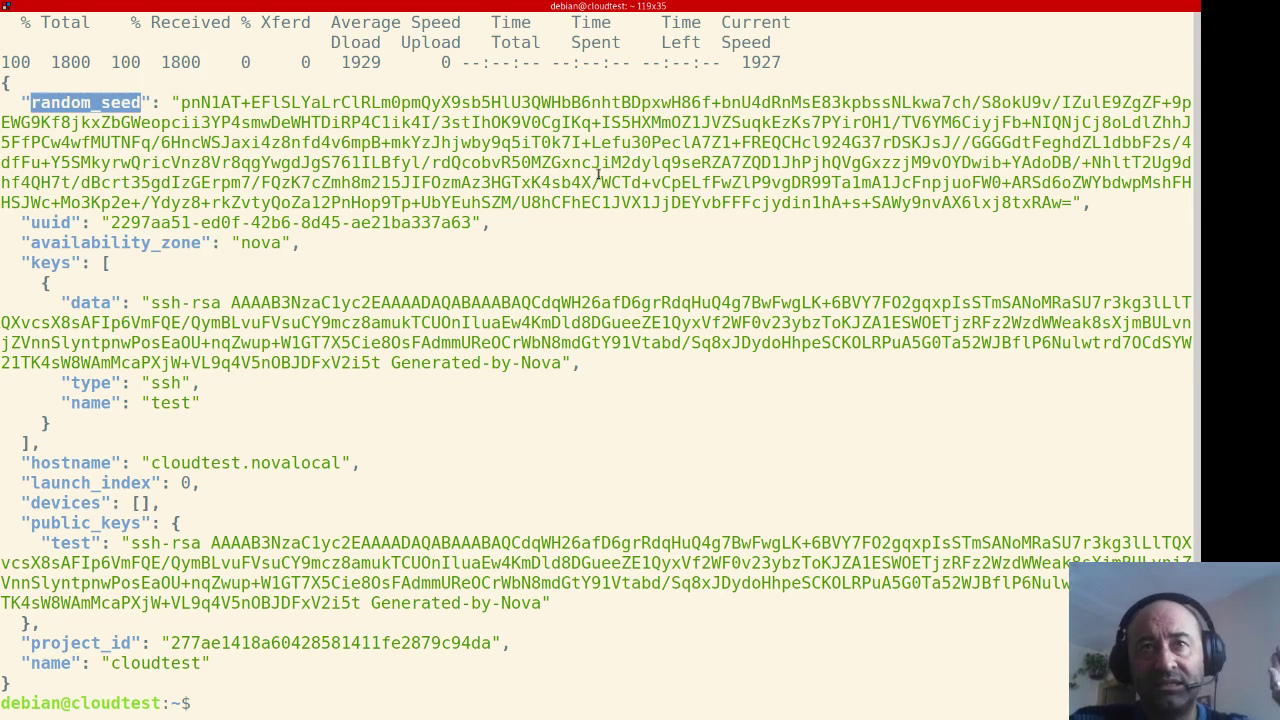
{"action": "double_click", "coordinate": [62, 222]}
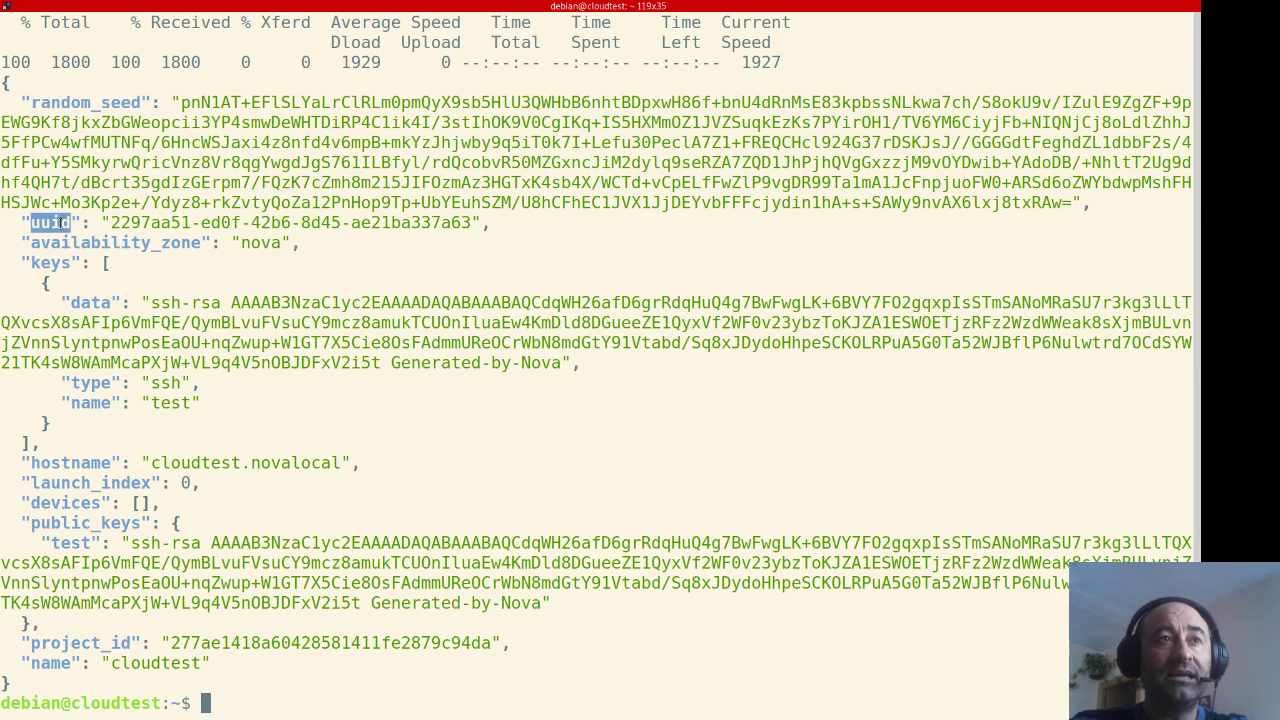
{"action": "double_click", "coordinate": [240, 221]}
{"action": "triple_click", "coordinate": [125, 243]}
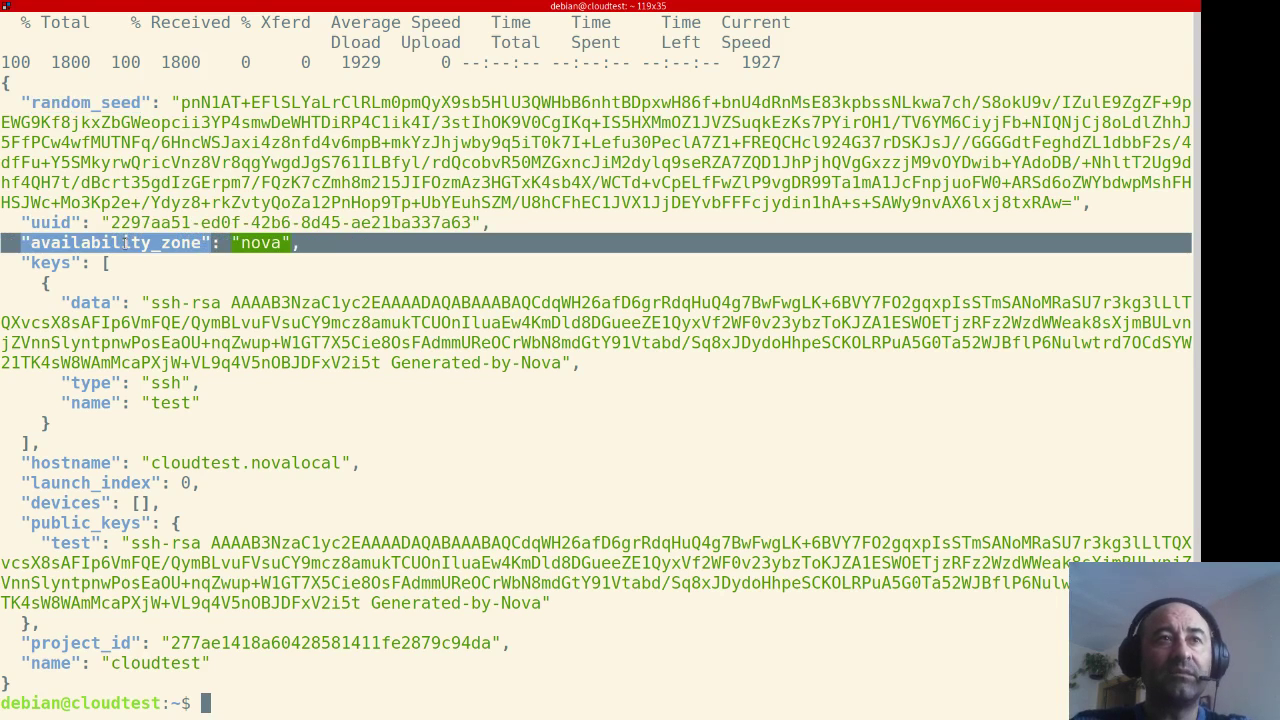
{"action": "left_click", "coordinate": [125, 244]}
- Compare the keys section and its data and name fields with the test entry under public_keys
{"action": "double_click", "coordinate": [53, 262]}
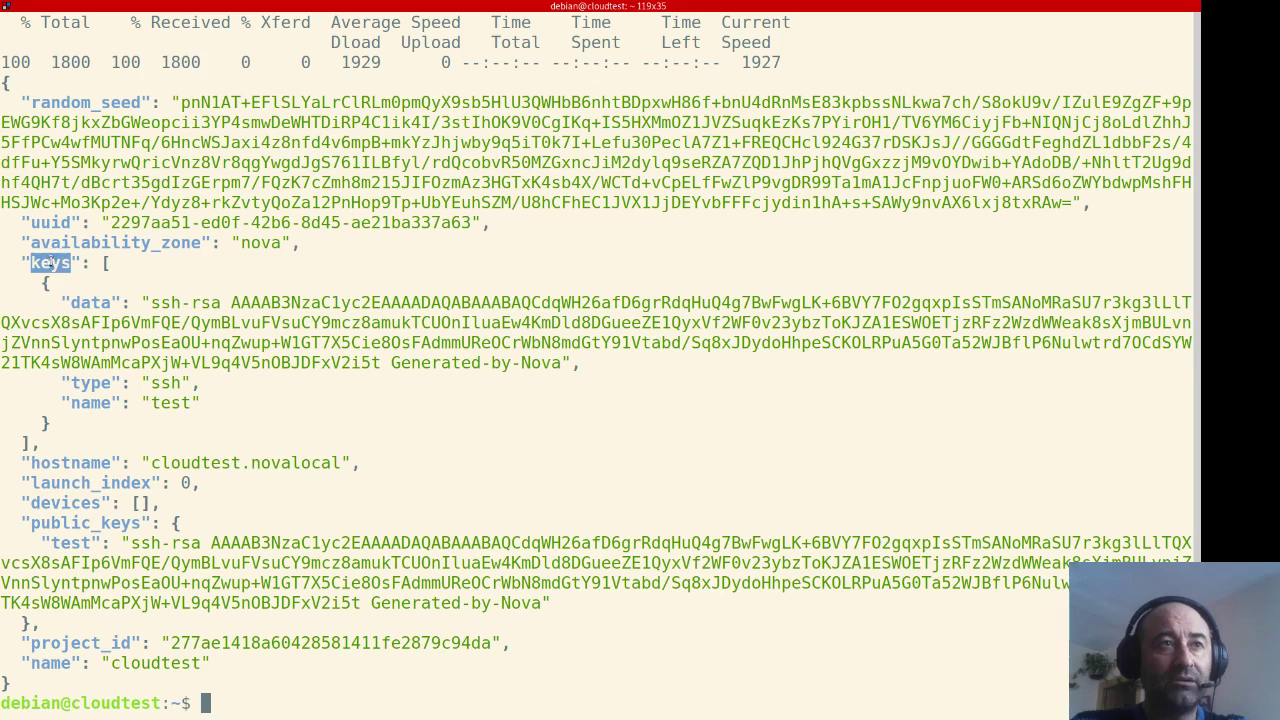
{"action": "double_click", "coordinate": [85, 302]}
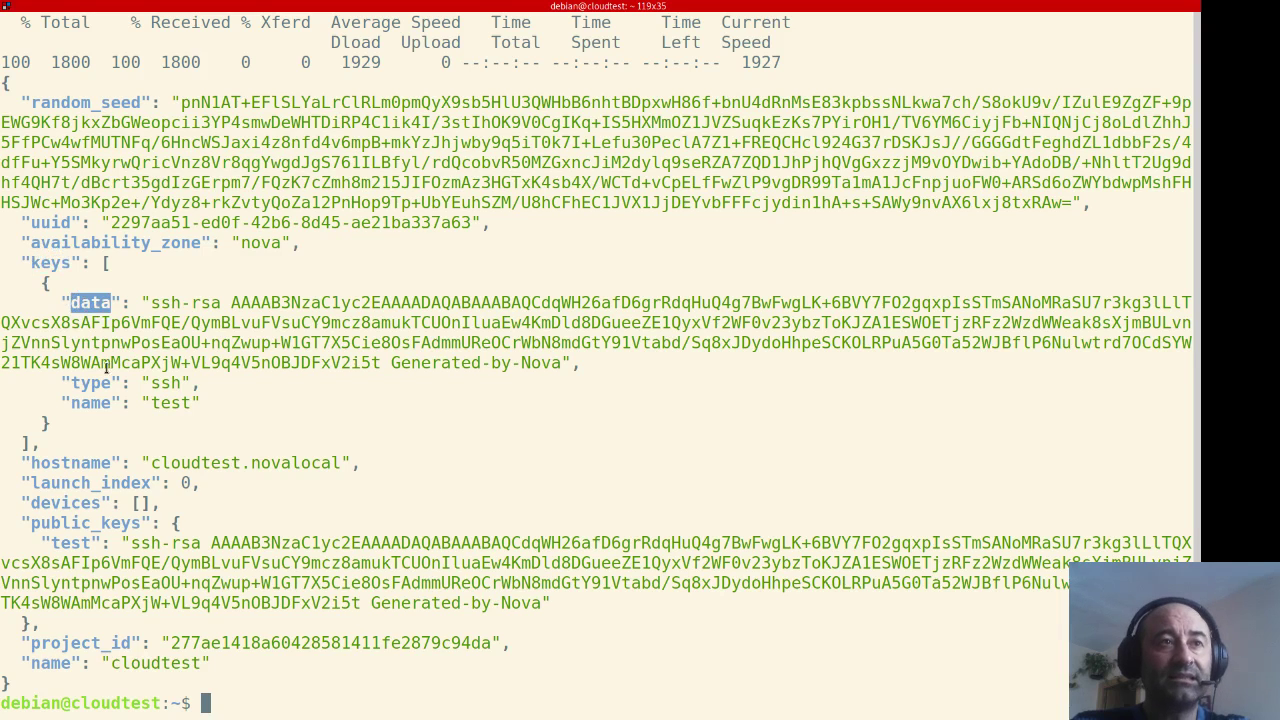
{"action": "double_click", "coordinate": [58, 523]}
{"action": "double_click", "coordinate": [63, 543]}
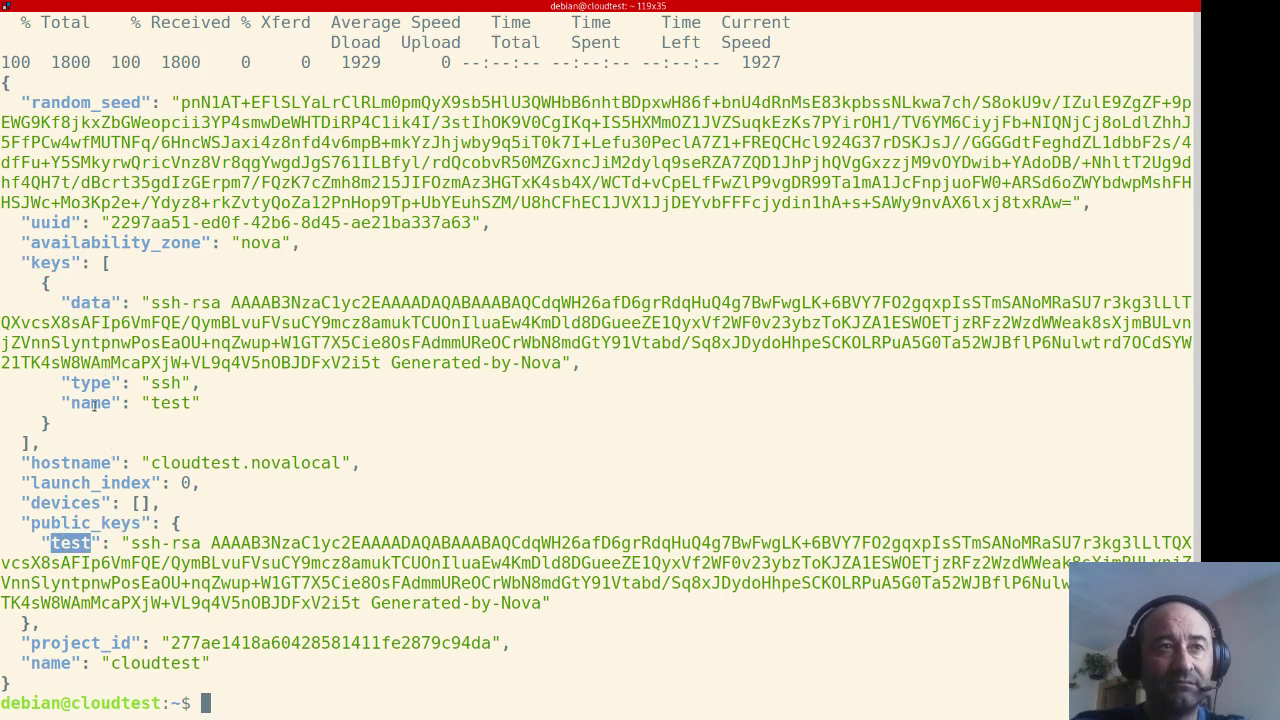
{"action": "double_click", "coordinate": [170, 402]}
{"action": "left_click", "coordinate": [78, 523]}
{"action": "double_click", "coordinate": [78, 523]}
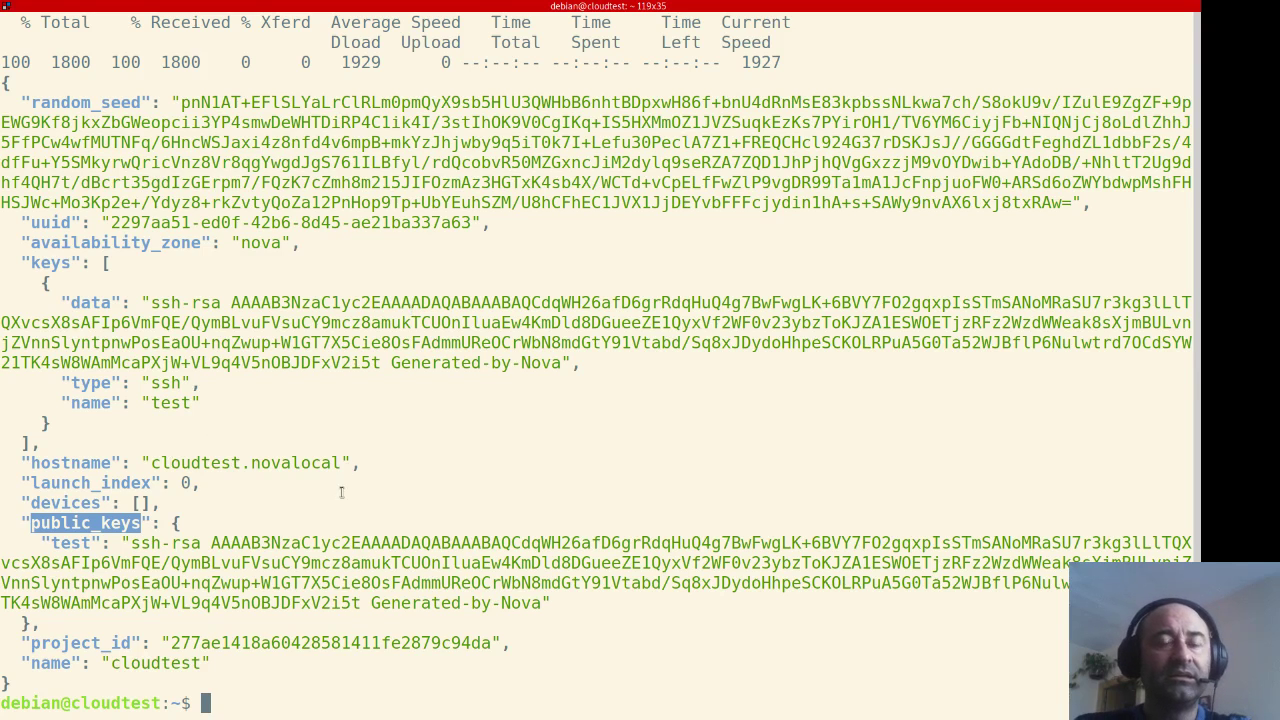
- Examine the values of the hostname, name and project_id fields in the metadata output
{"action": "double_click", "coordinate": [255, 462]}
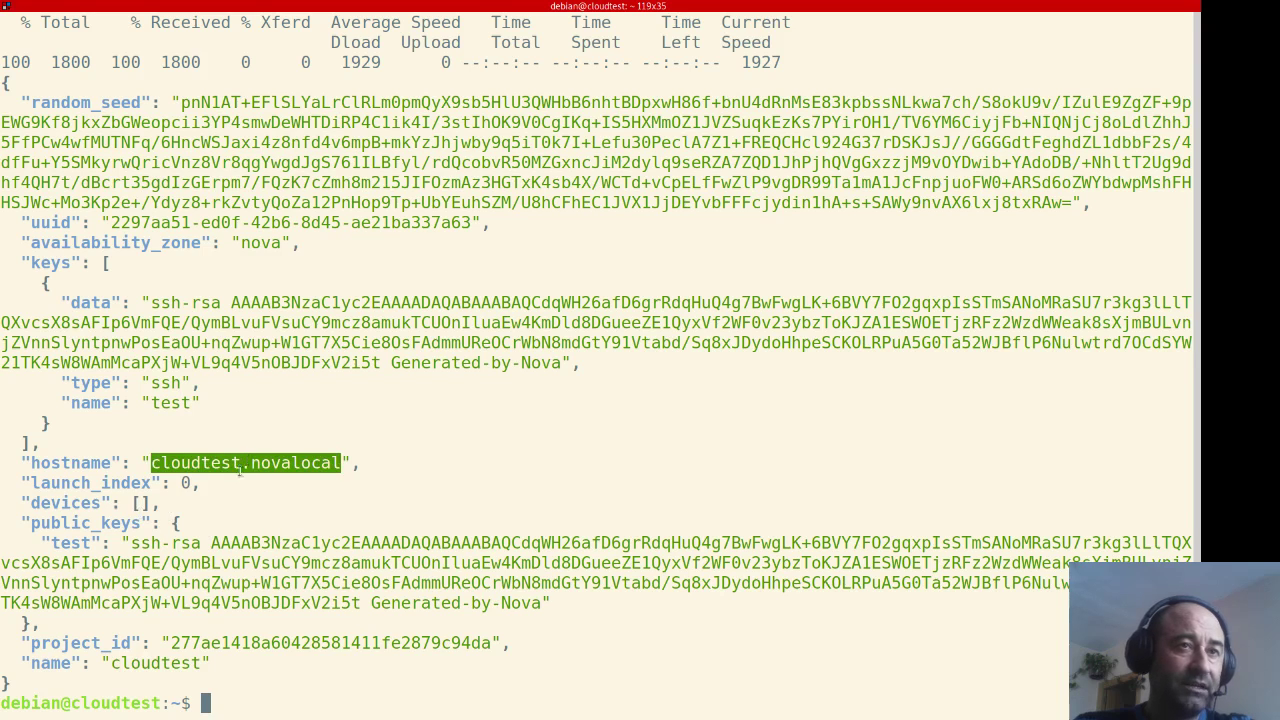
{"action": "double_click", "coordinate": [127, 662]}
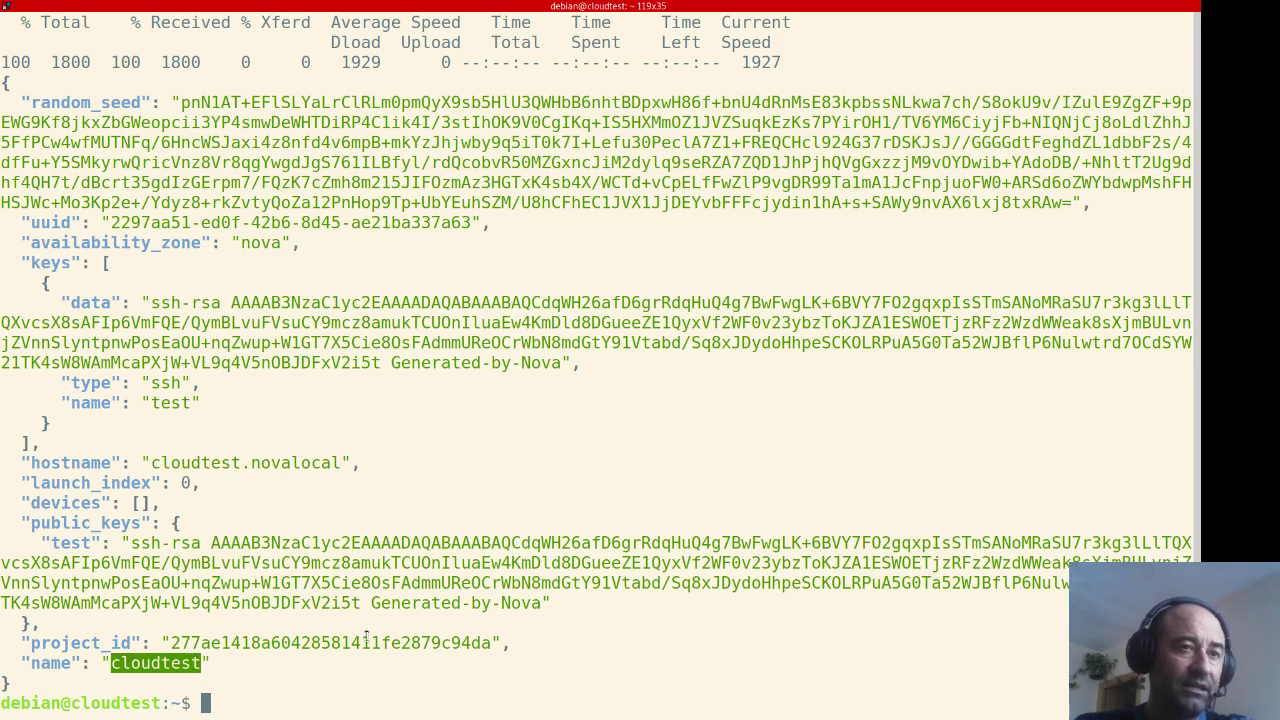
{"action": "double_click", "coordinate": [294, 642]}
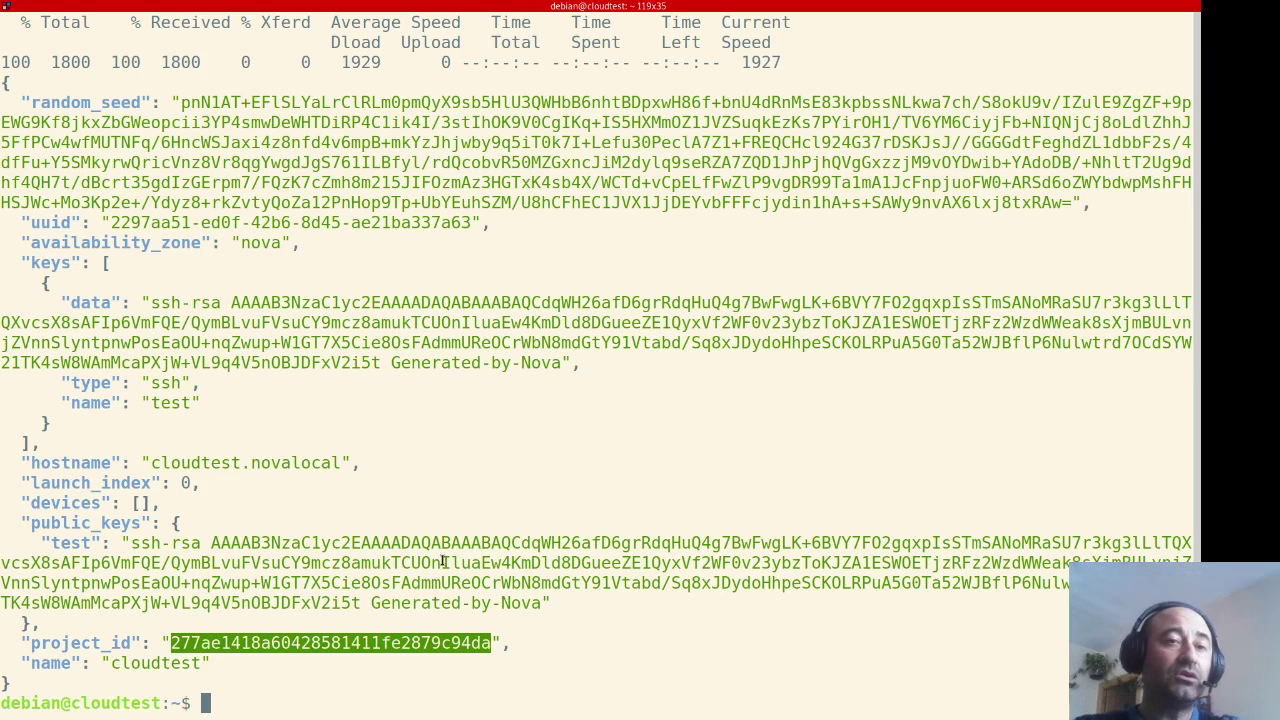
- Retrieve the network data with curl 169.254.169.254/openstack/latest/network_data.json | jq . and examine the link's mtu and ethernet_mac_address values
{"action": "key", "text": "Up"}
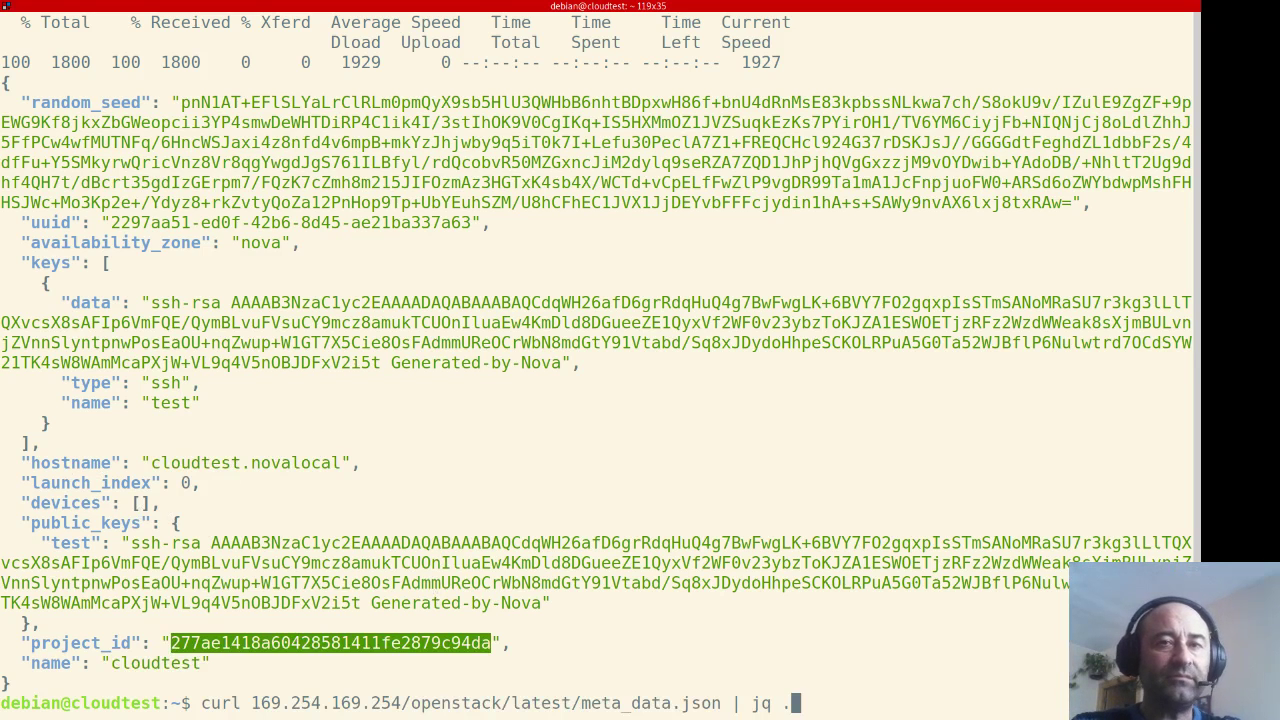
{"action": "key", "text": "Left"}
{"action": "key", "text": "Left"}
{"action": "key", "text": "Left"}
{"action": "key", "text": "Left"}
{"action": "key", "text": "ctrl+Left"}
{"action": "key", "text": "ctrl+Left"}
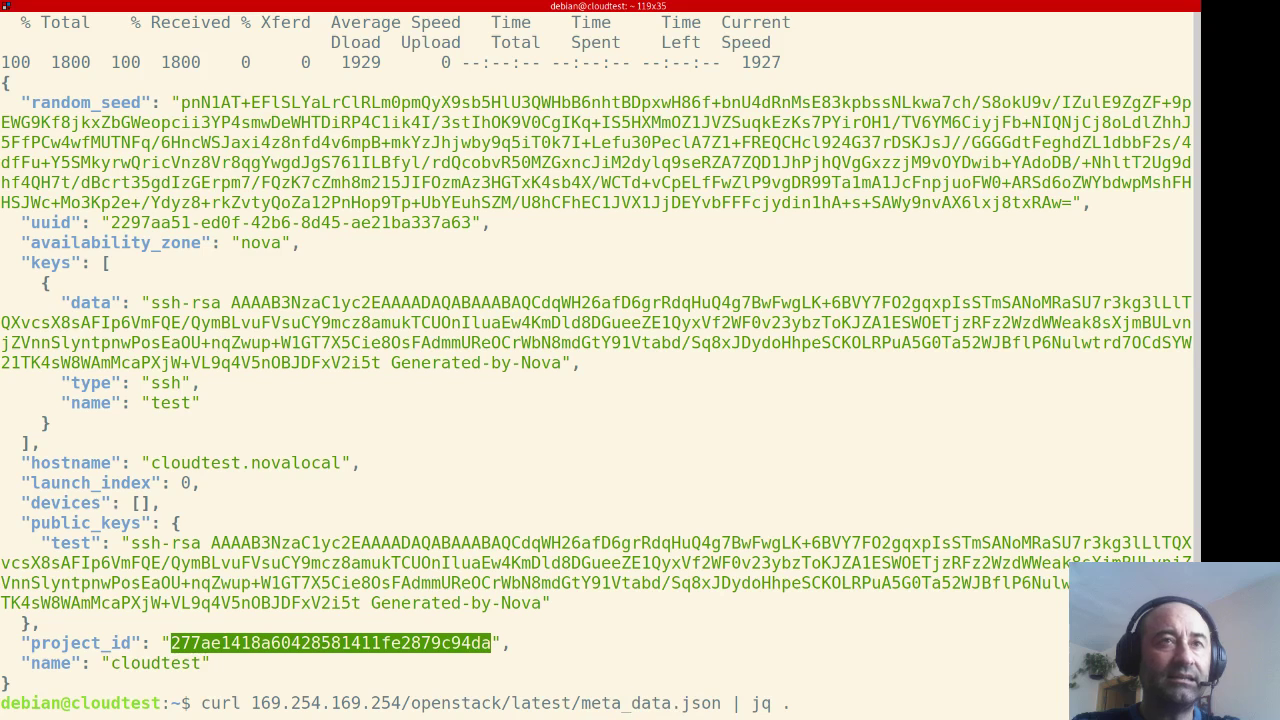
{"action": "key", "text": "Left"}
{"action": "key", "text": "BackSpace"}
{"action": "key", "text": "BackSpace"}
{"action": "key", "text": "BackSpace"}
{"action": "key", "text": "BackSpace"}
{"action": "type", "text": "network"}
{"action": "key", "text": "End"}
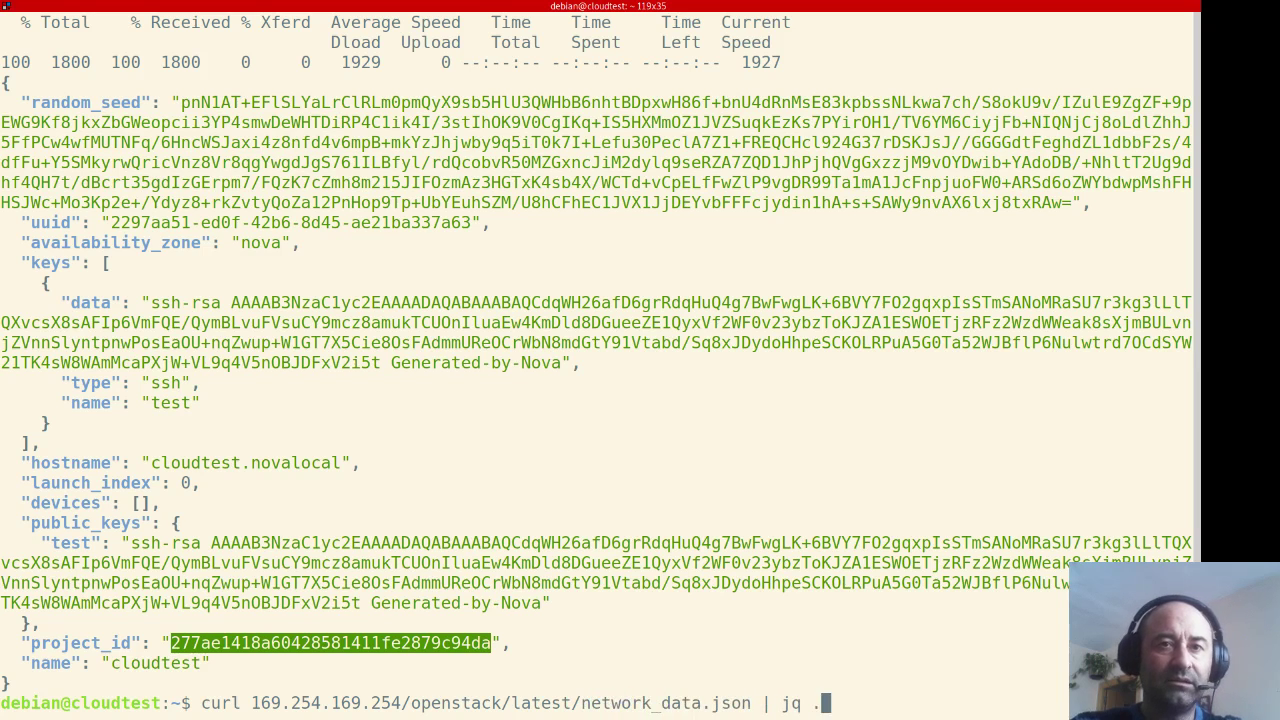
{"action": "key", "text": "Return"}
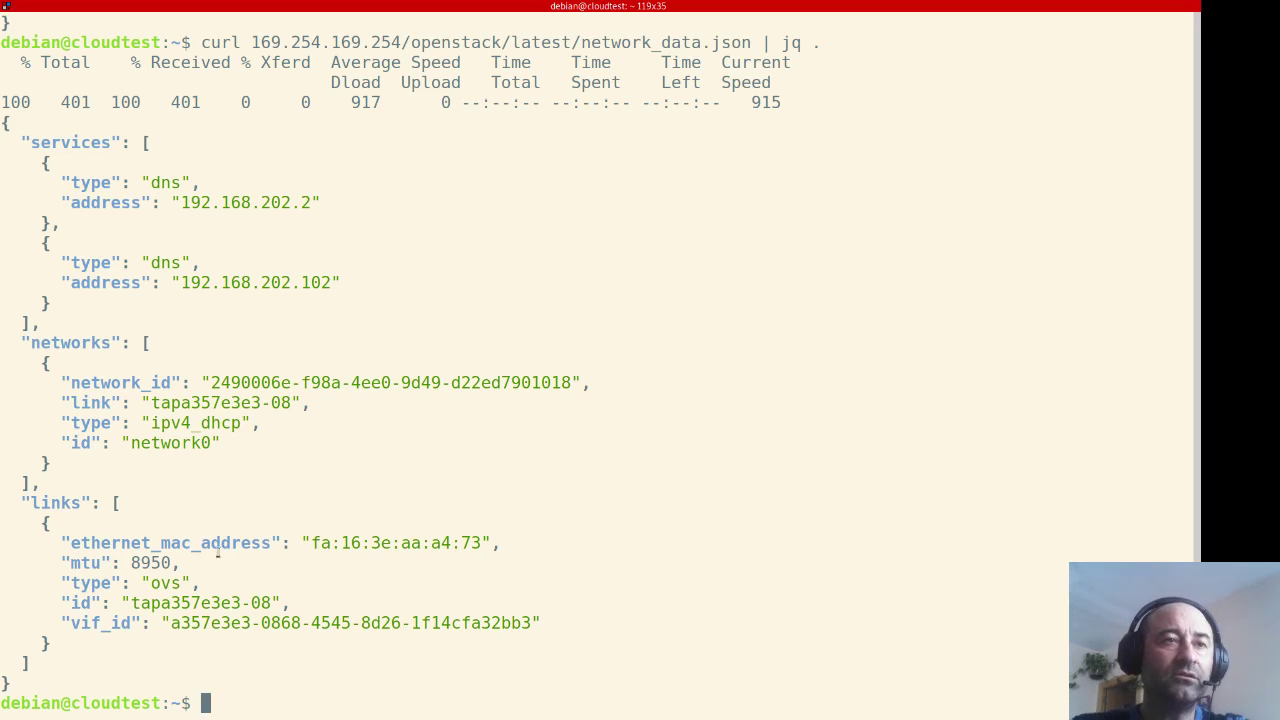
{"action": "double_click", "coordinate": [153, 562]}
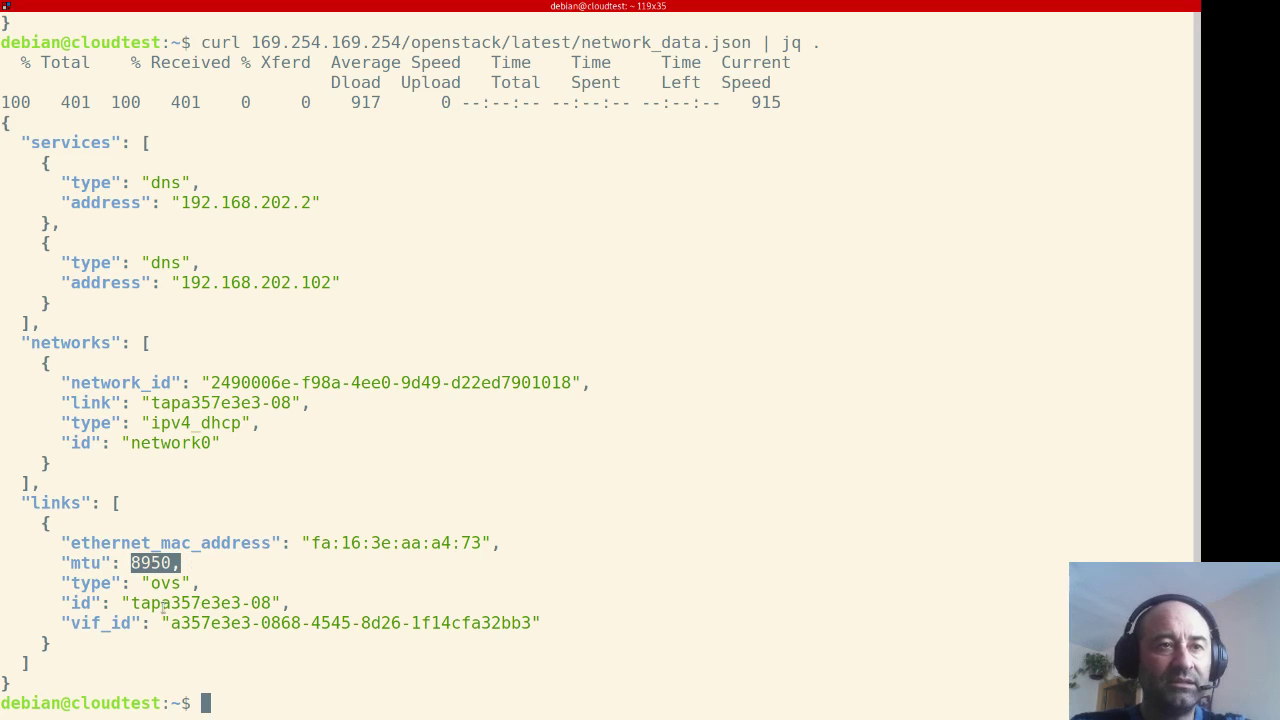
{"action": "double_click", "coordinate": [418, 542]}
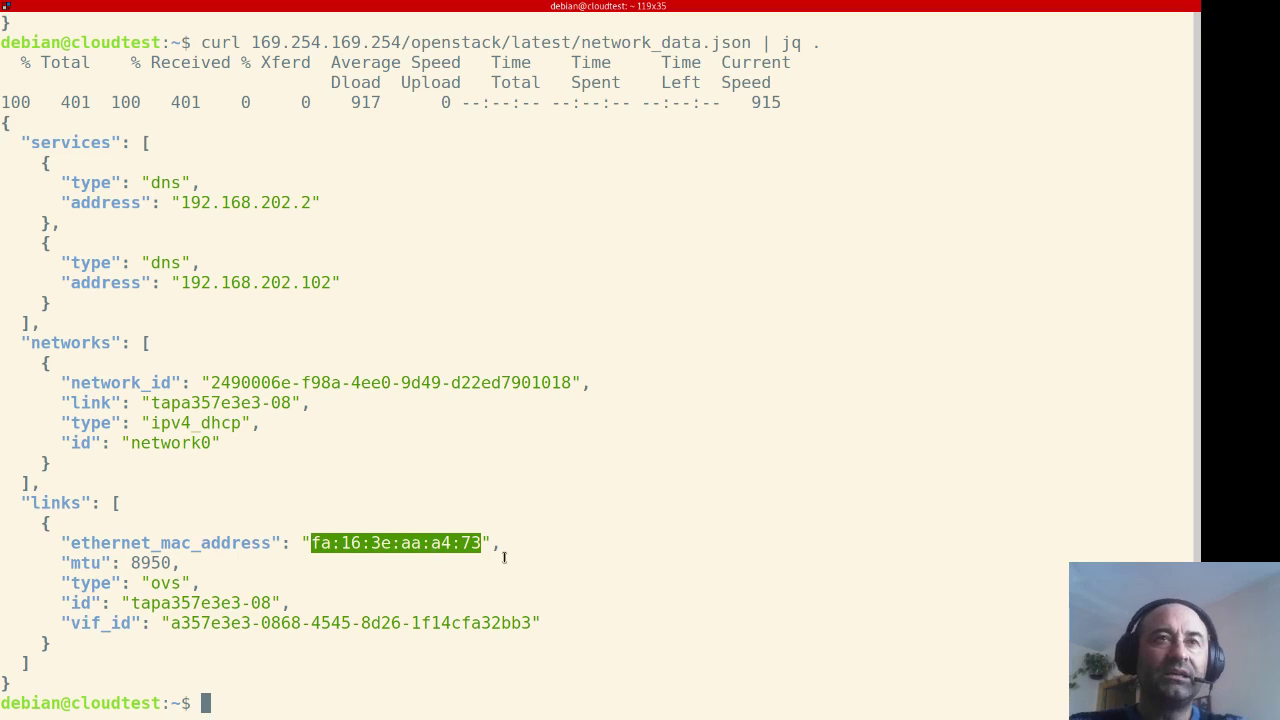
- Switch to the OpenStack dashboard in the browser and save custom metadata tipo with value frontend on the cloudtest instance
{"action": "key", "text": "alt+Tab"}
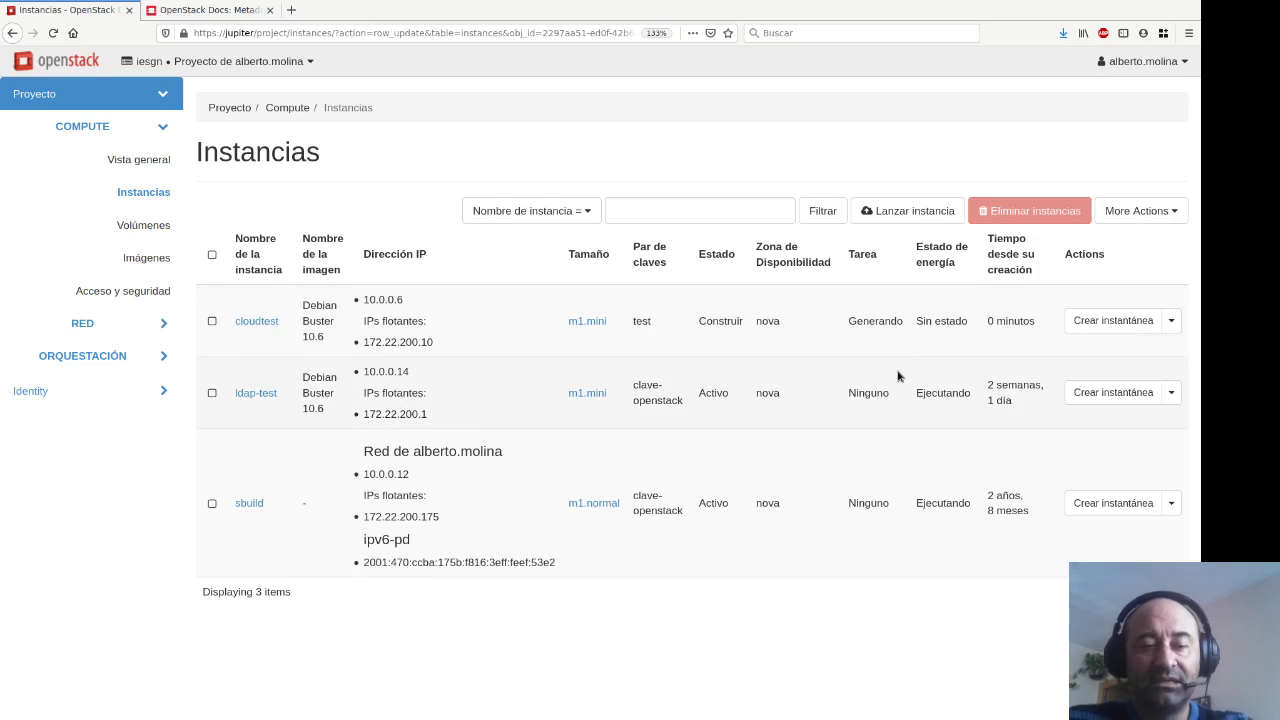
{"action": "left_click", "coordinate": [1171, 321]}
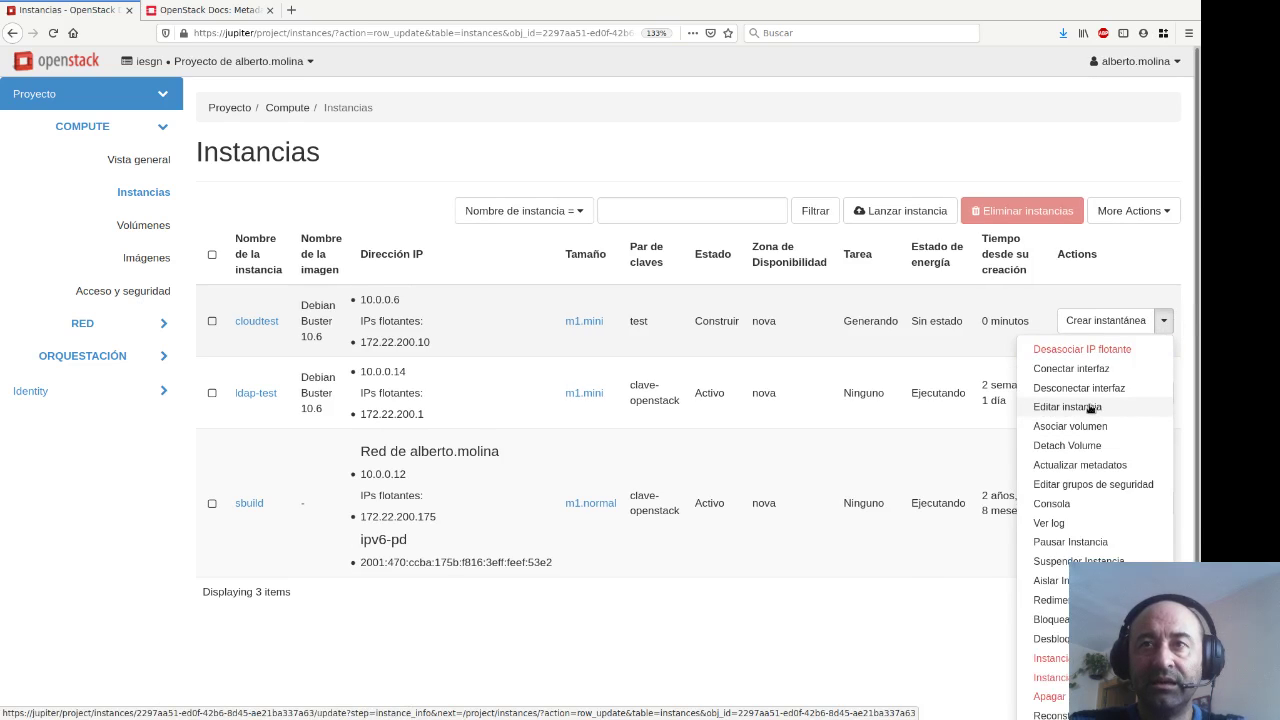
{"action": "left_click", "coordinate": [1085, 465]}
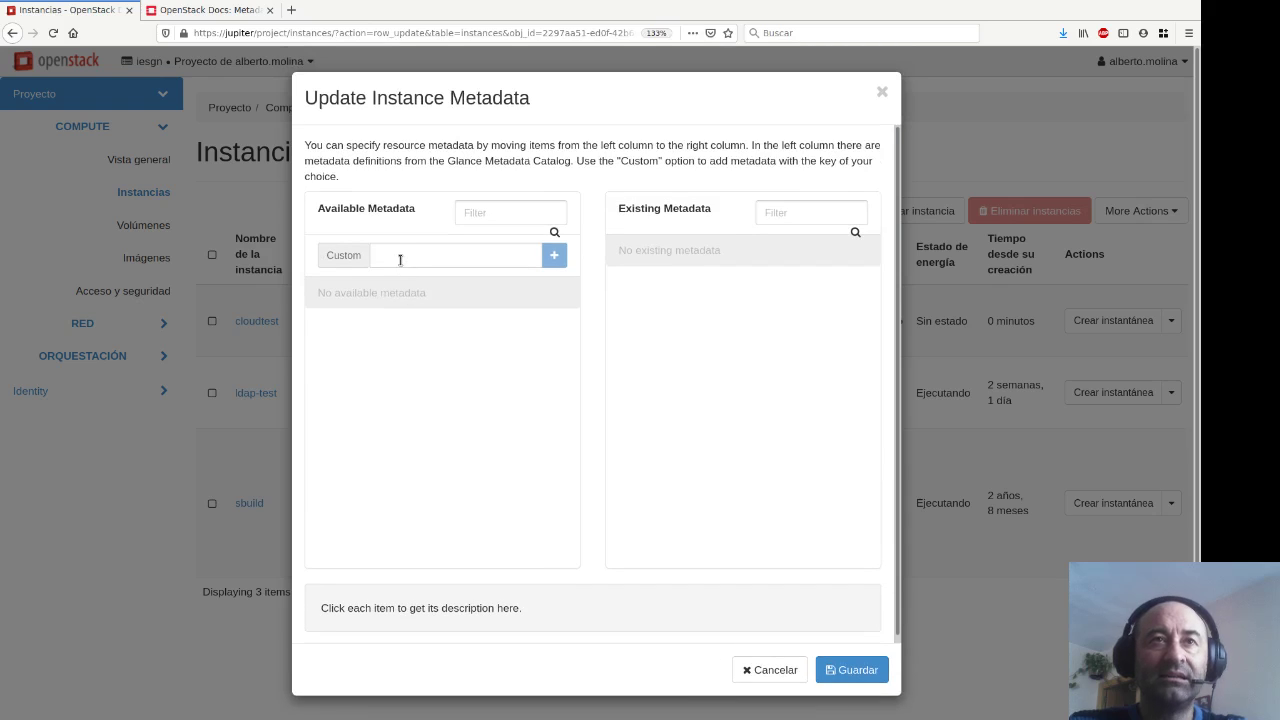
{"action": "left_click", "coordinate": [400, 256]}
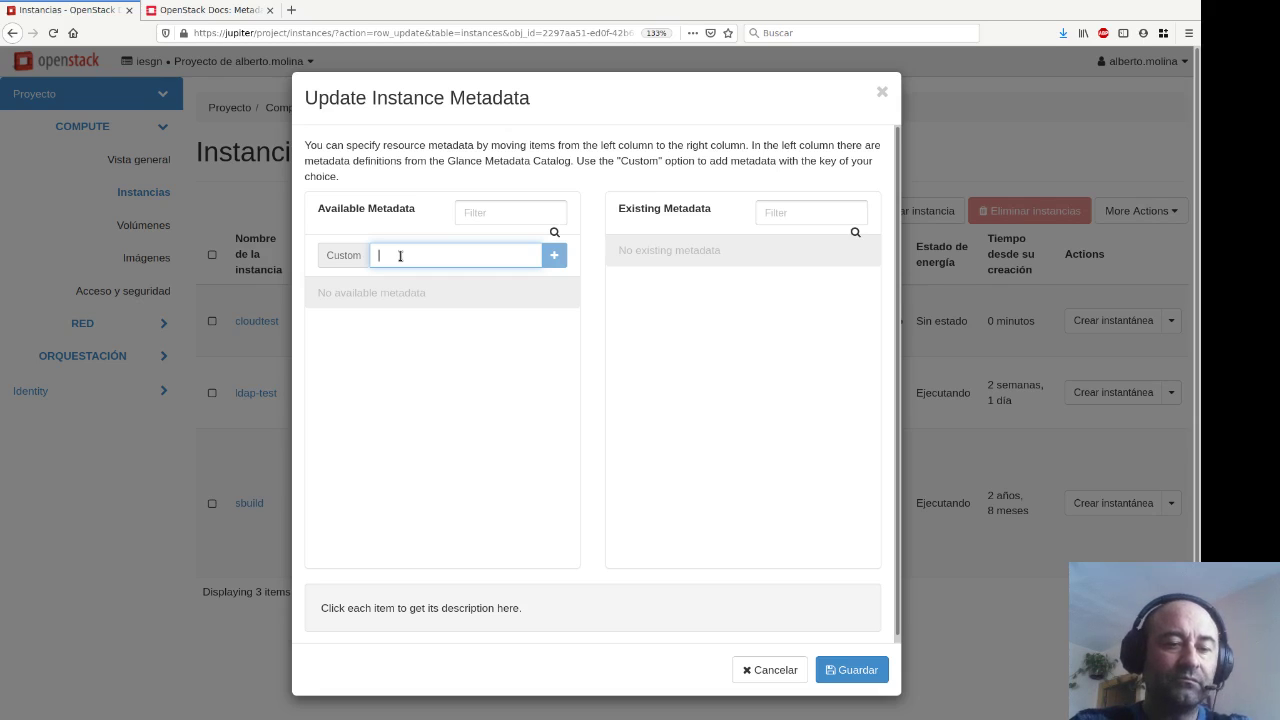
{"action": "type", "text": "tipo"}
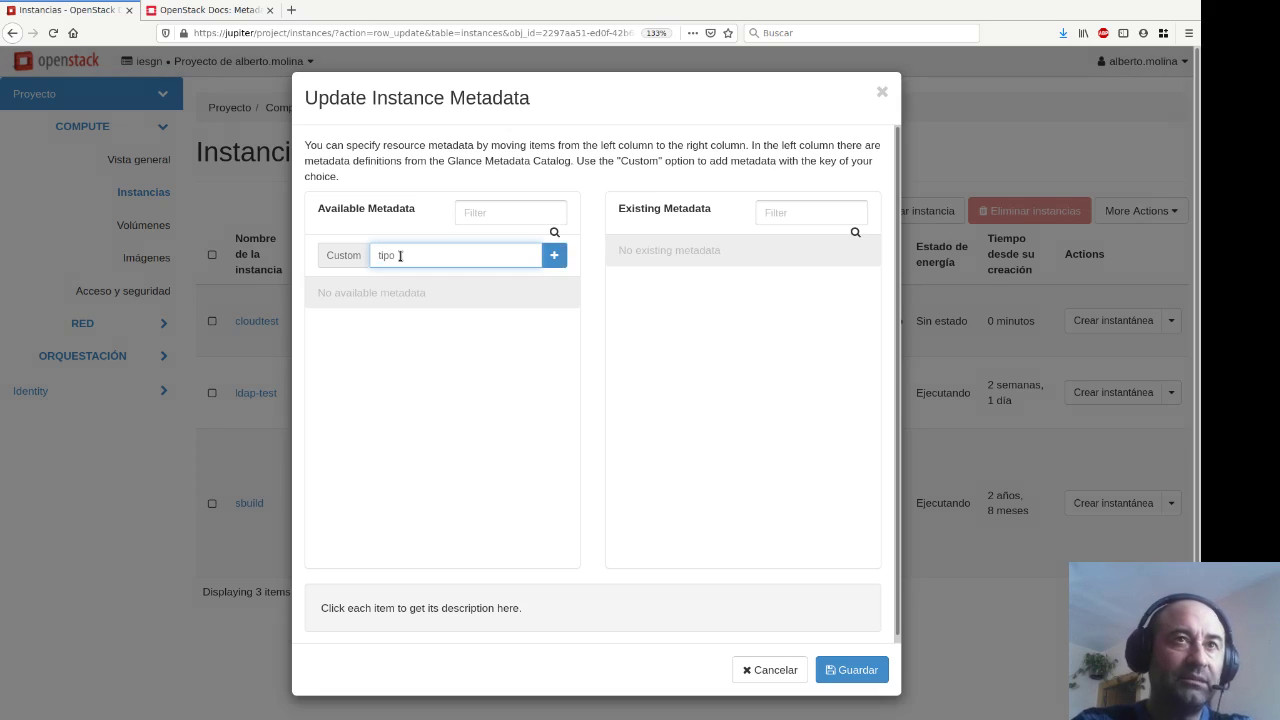
{"action": "left_click", "coordinate": [555, 256]}
{"action": "left_click", "coordinate": [767, 252]}
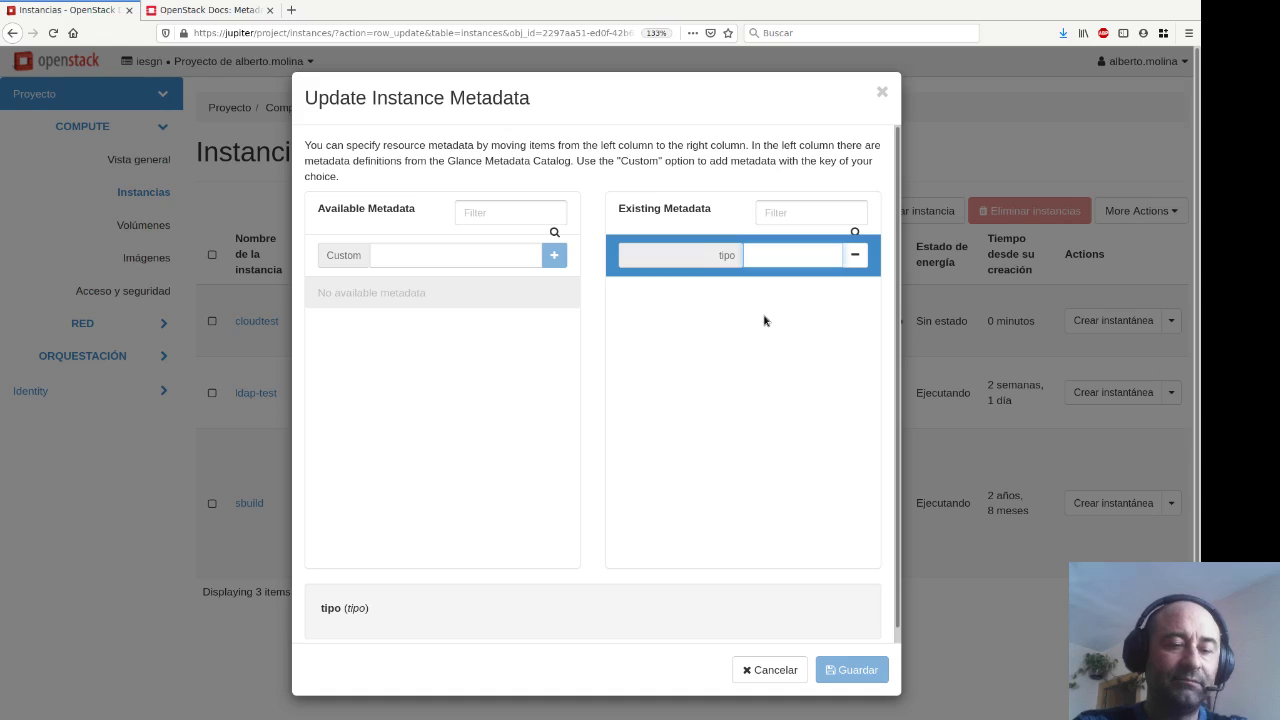
{"action": "type", "text": "frontend"}
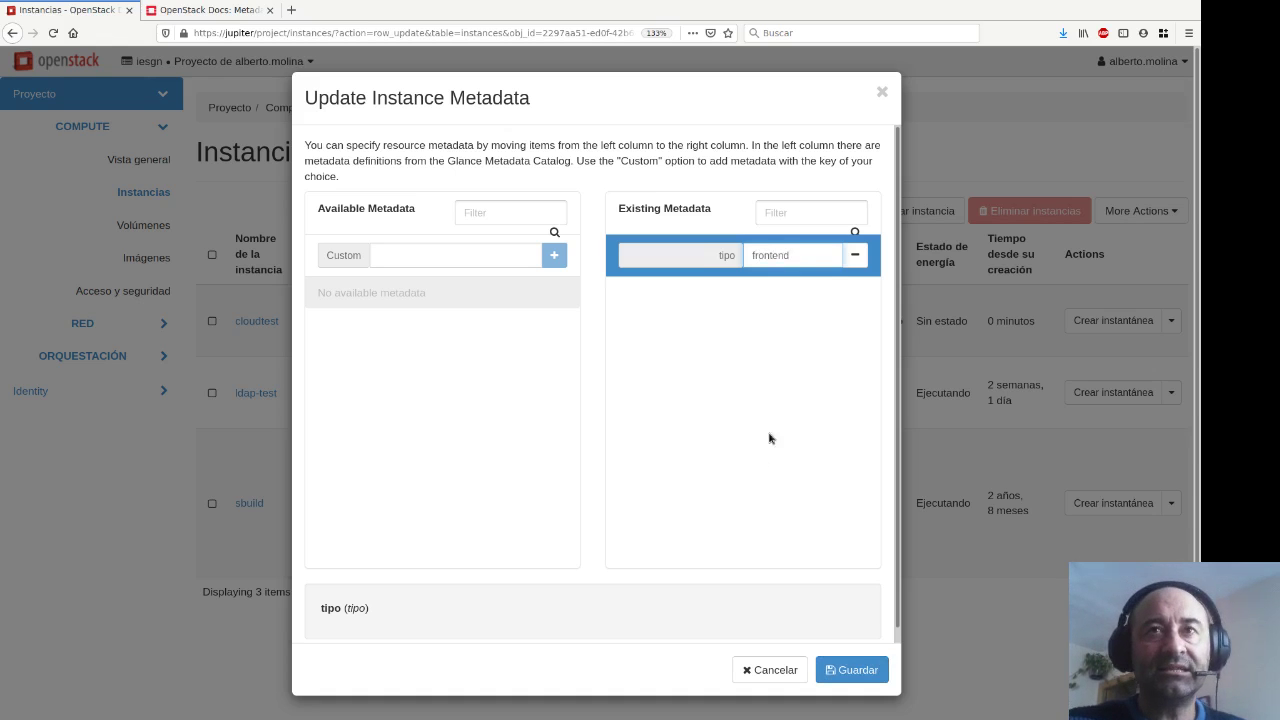
{"action": "left_click", "coordinate": [849, 668]}
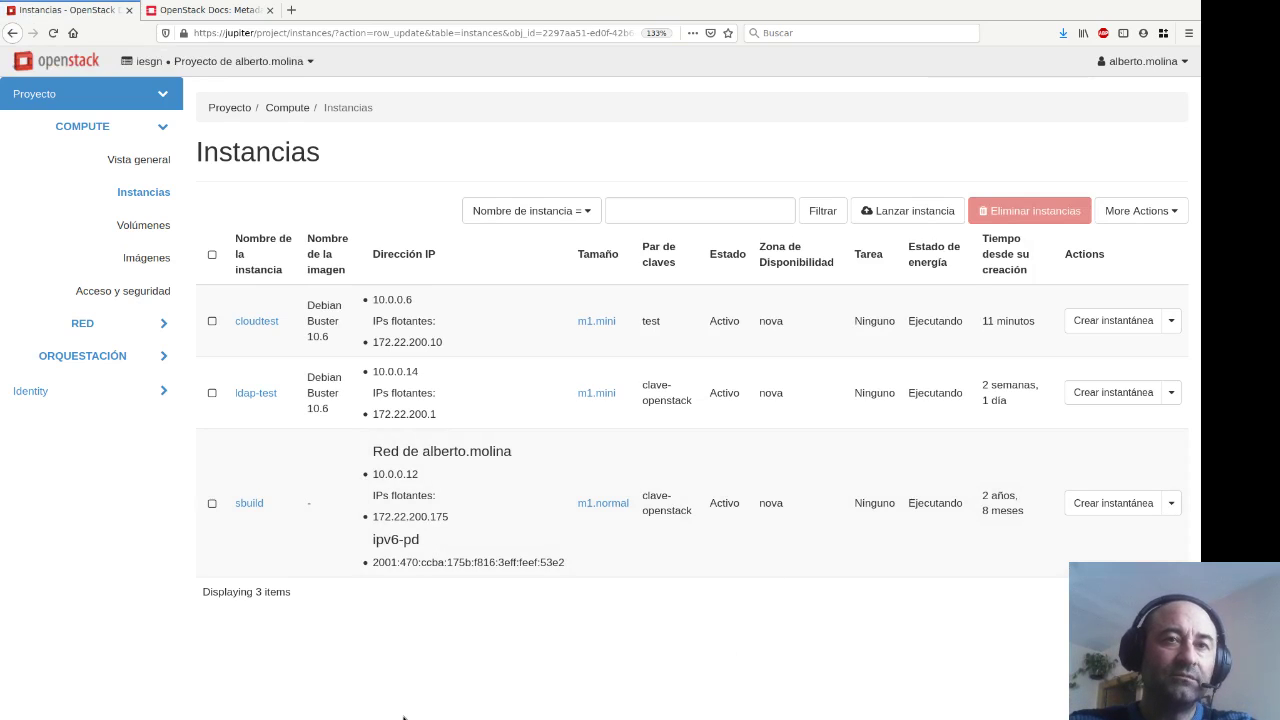
- Back in the cloudtest terminal, retrieve the metadata again with curl 169.254.169.254/openstack/latest/meta_data.json | jq
{"action": "key", "text": "alt+Tab"}
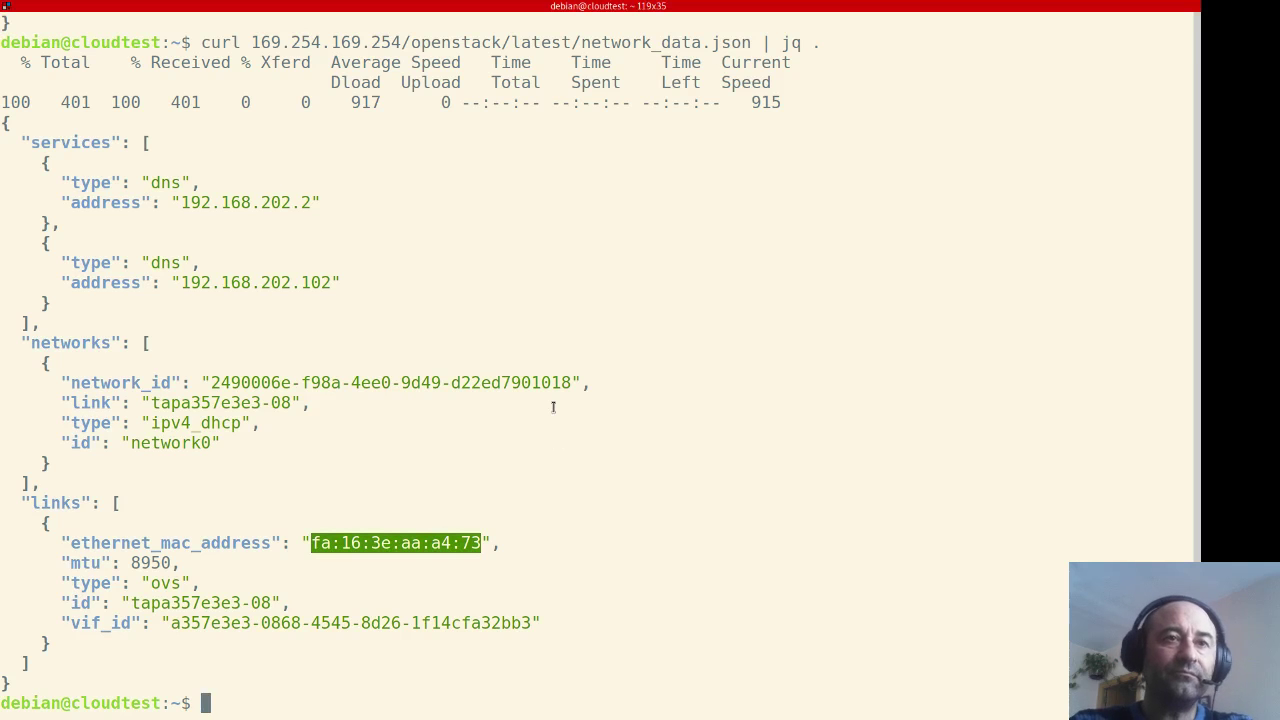
{"action": "key", "text": "Up"}
{"action": "key", "text": "ctrl+Left"}
{"action": "key", "text": "ctrl+Left"}
{"action": "key", "text": "ctrl+Left"}
{"action": "key", "text": "ctrl+Left"}
{"action": "key", "text": "alt+d"}
{"action": "type", "text": "meta"}
{"action": "key", "text": "End"}
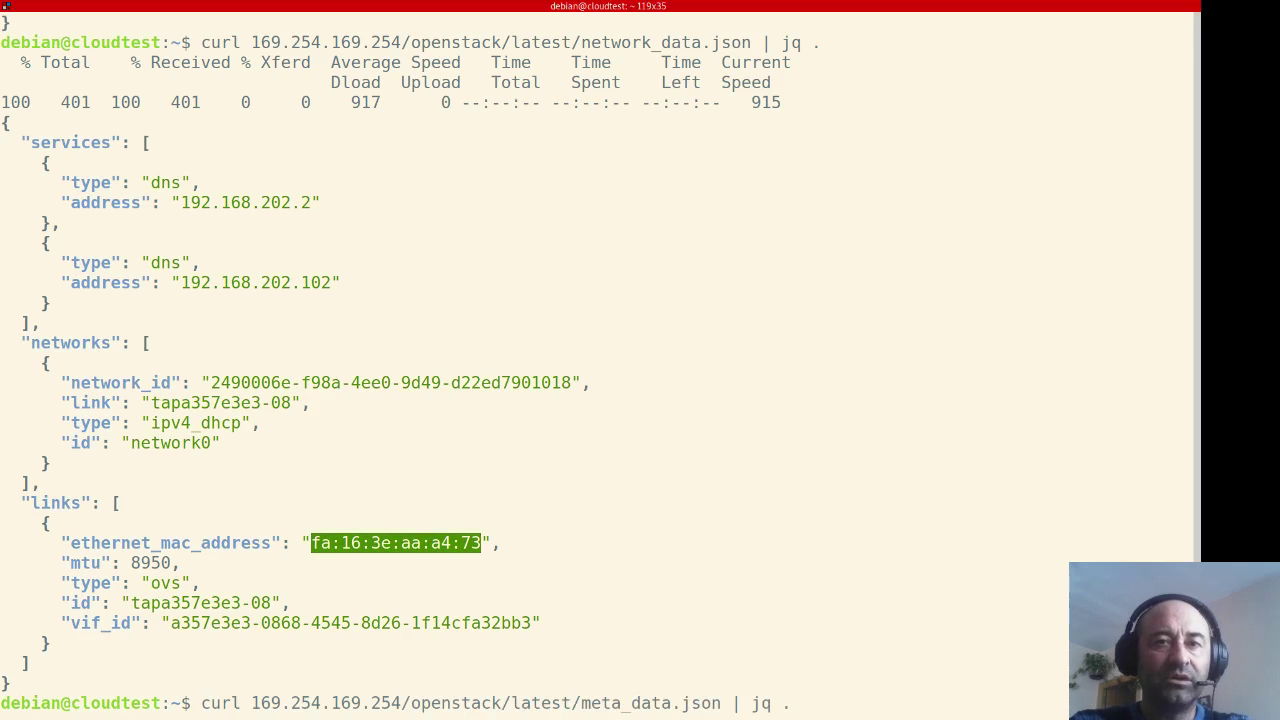
{"action": "key", "text": "Return"}
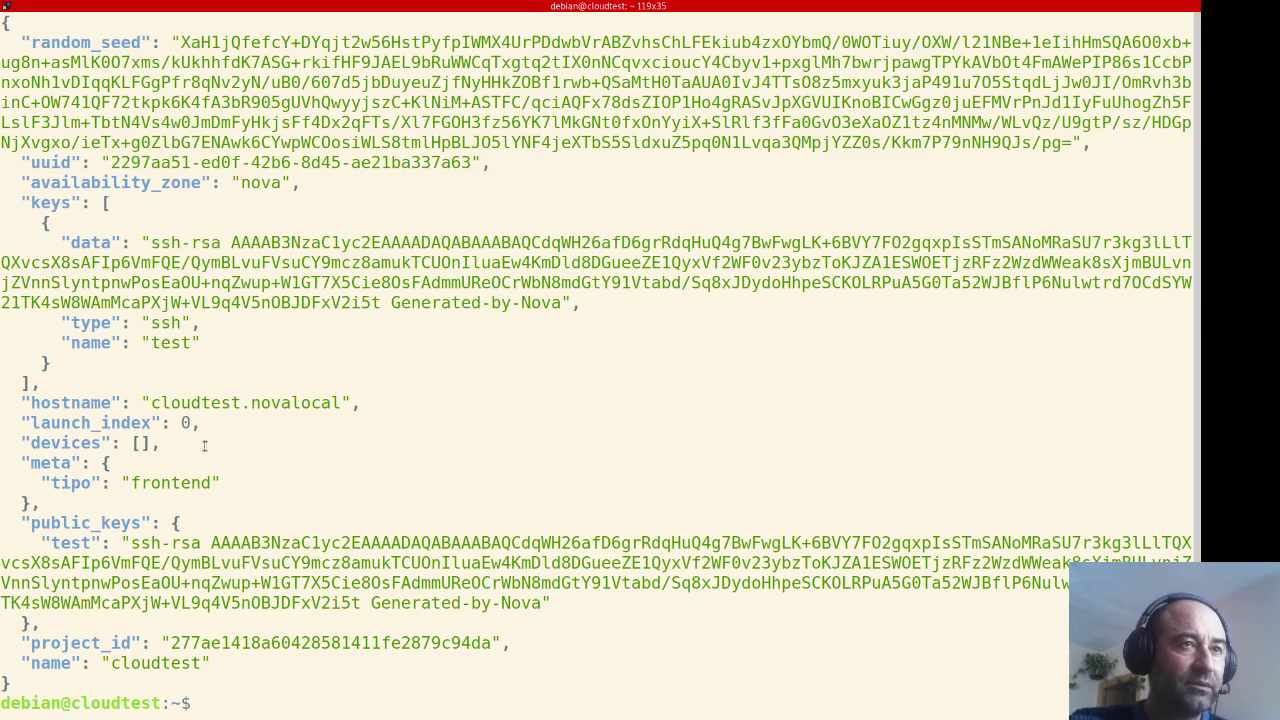
- Examine the meta section of the output, checking the tipo key and its value
{"action": "double_click", "coordinate": [57, 462]}
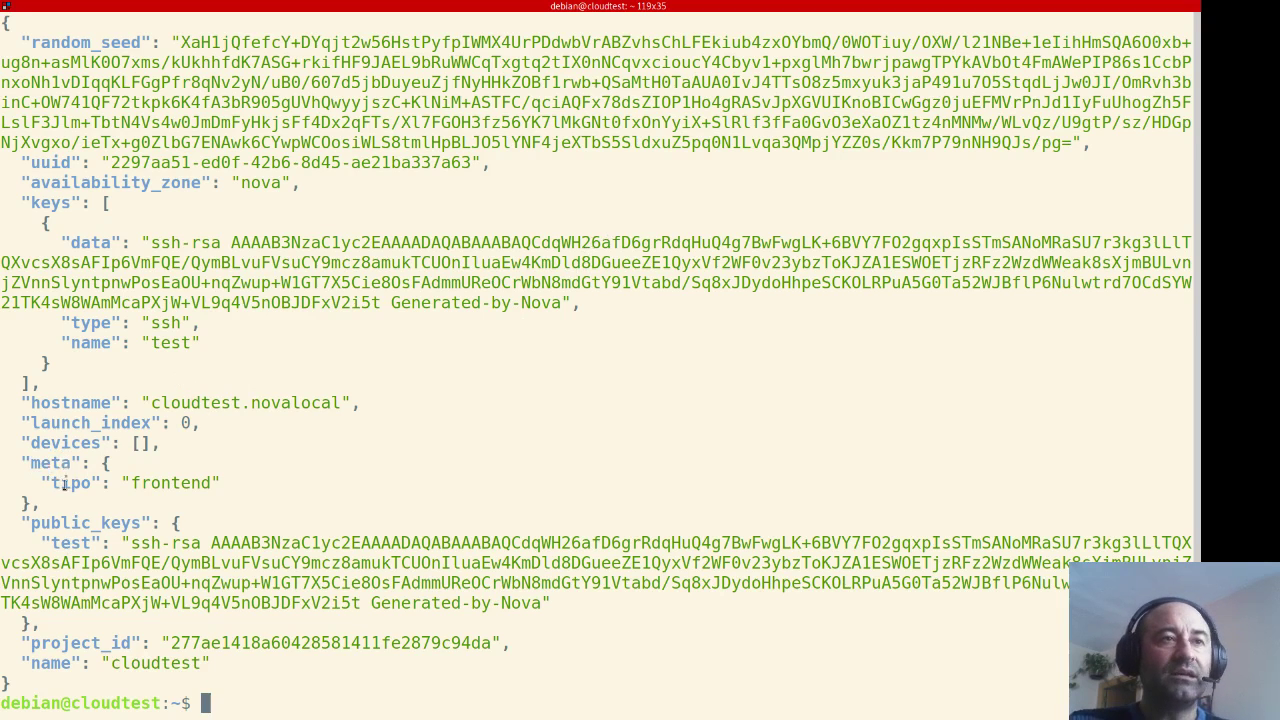
{"action": "double_click", "coordinate": [65, 483]}
{"action": "double_click", "coordinate": [172, 483]}
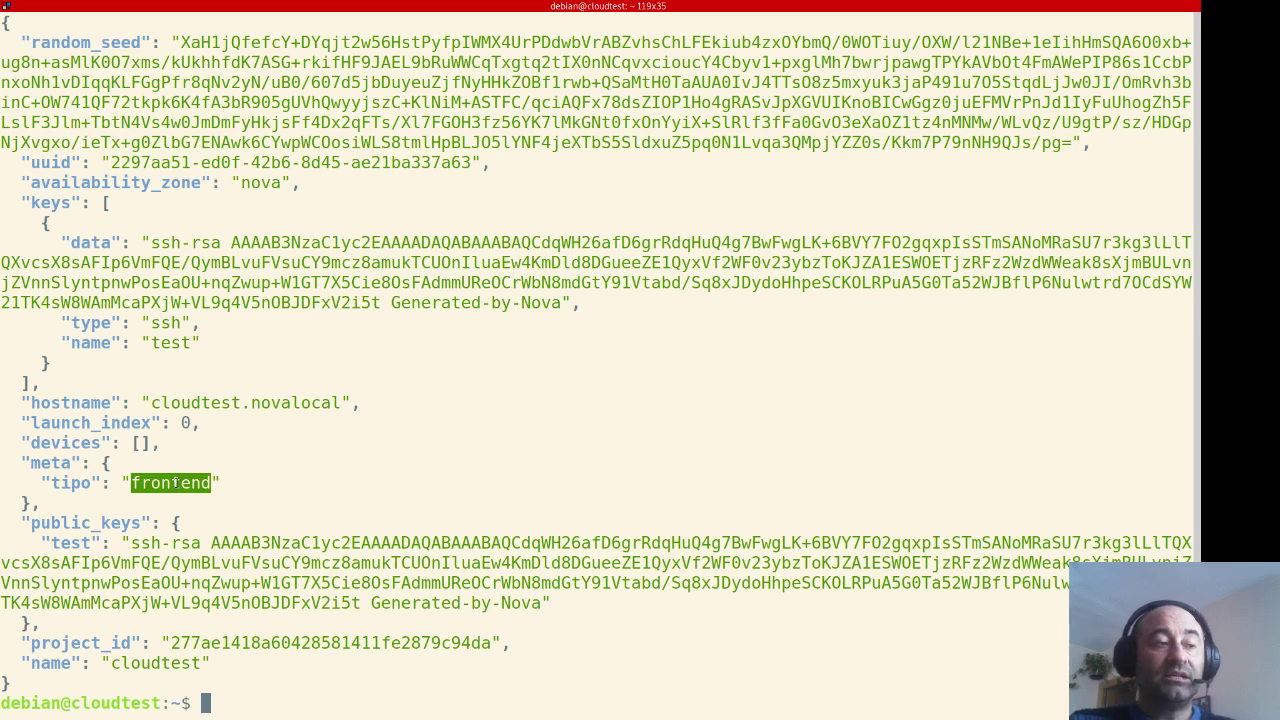